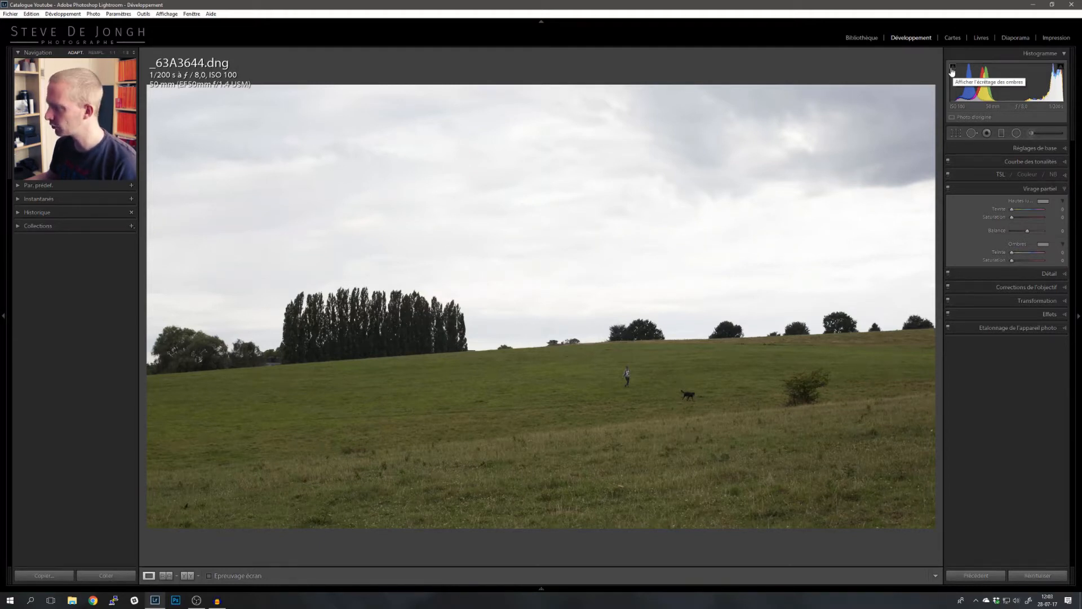
- Try lowering the exposure and then the highlights in the basic settings, resetting each slider to zero
left_click(1050, 150)
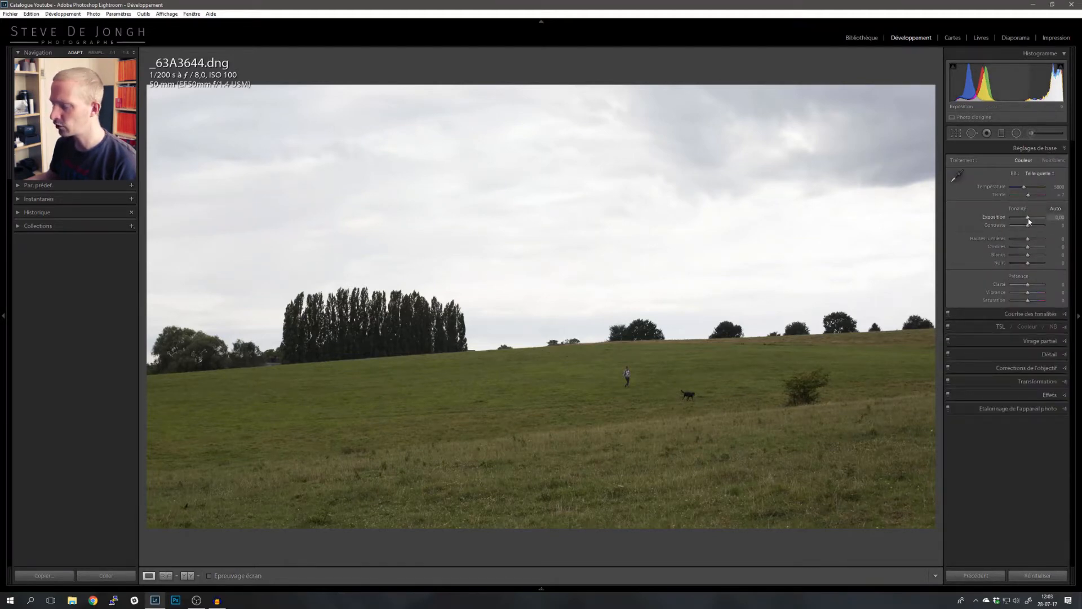
left_click_drag(1029, 221, 1024, 219)
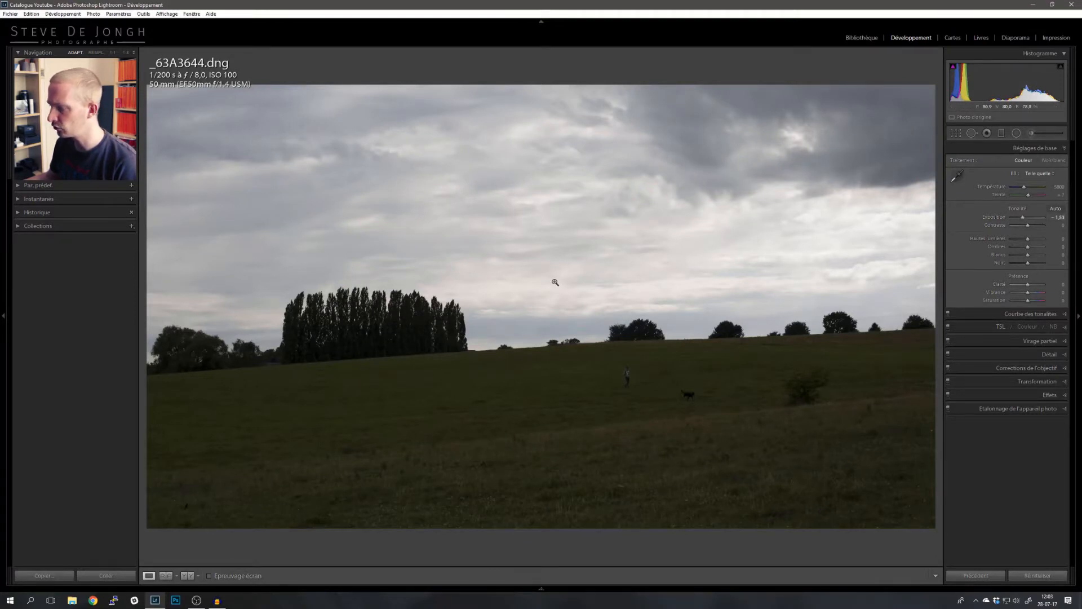
double_click(1004, 219)
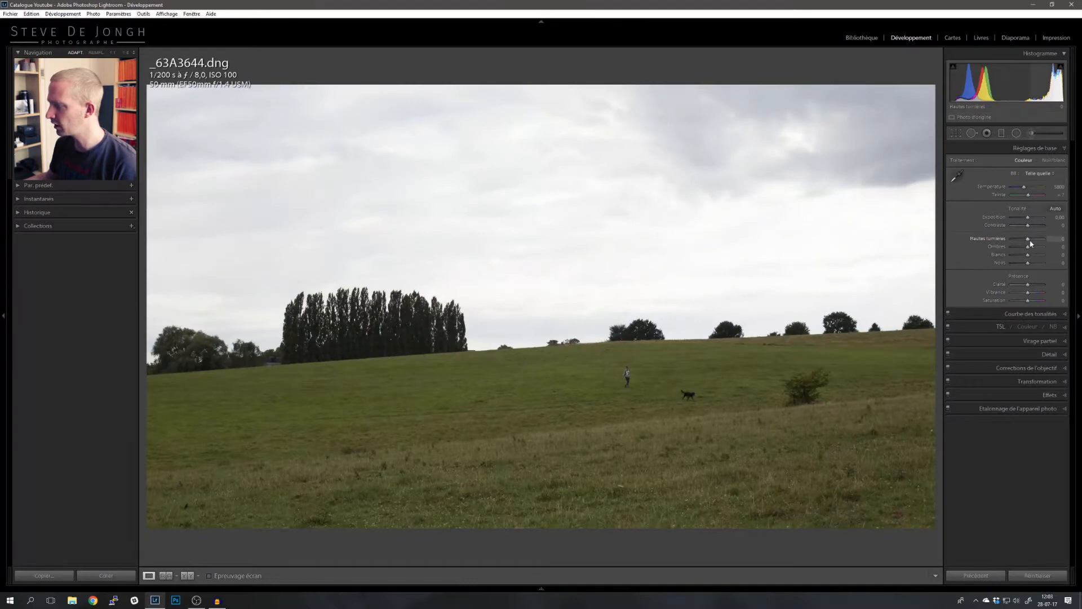
left_click_drag(1028, 240, 1019, 239)
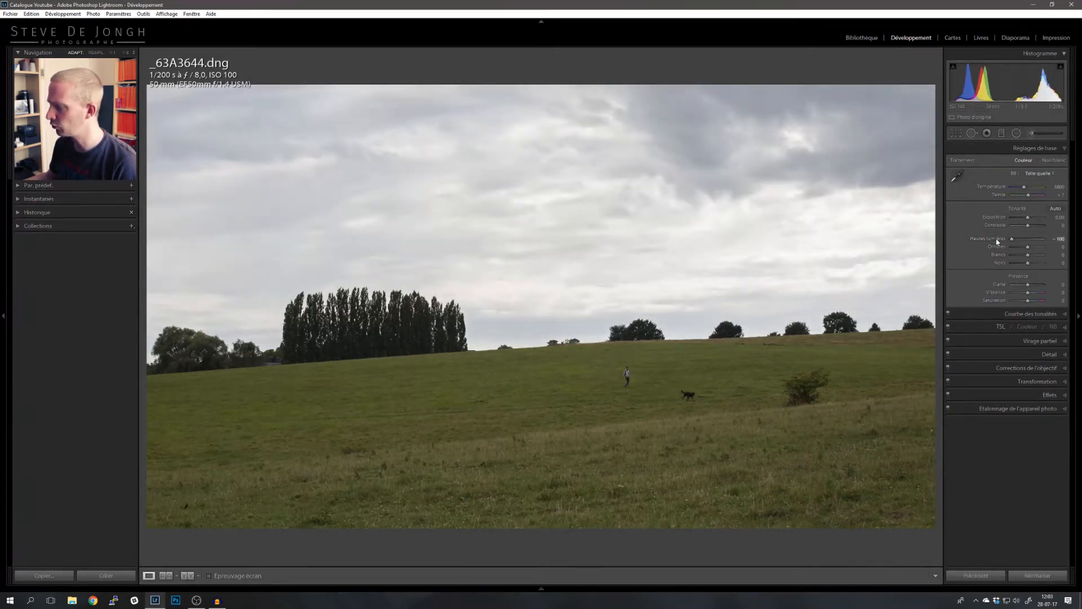
double_click(996, 241)
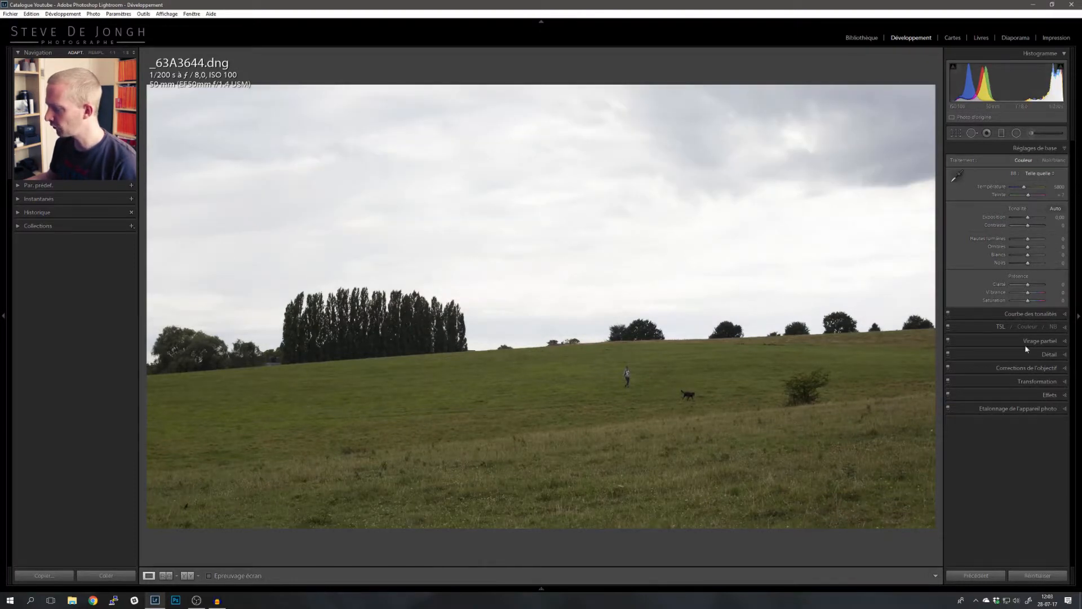
- Try raising Dehaze in the Effects section up to 100, then reset it to zero
left_click(1043, 396)
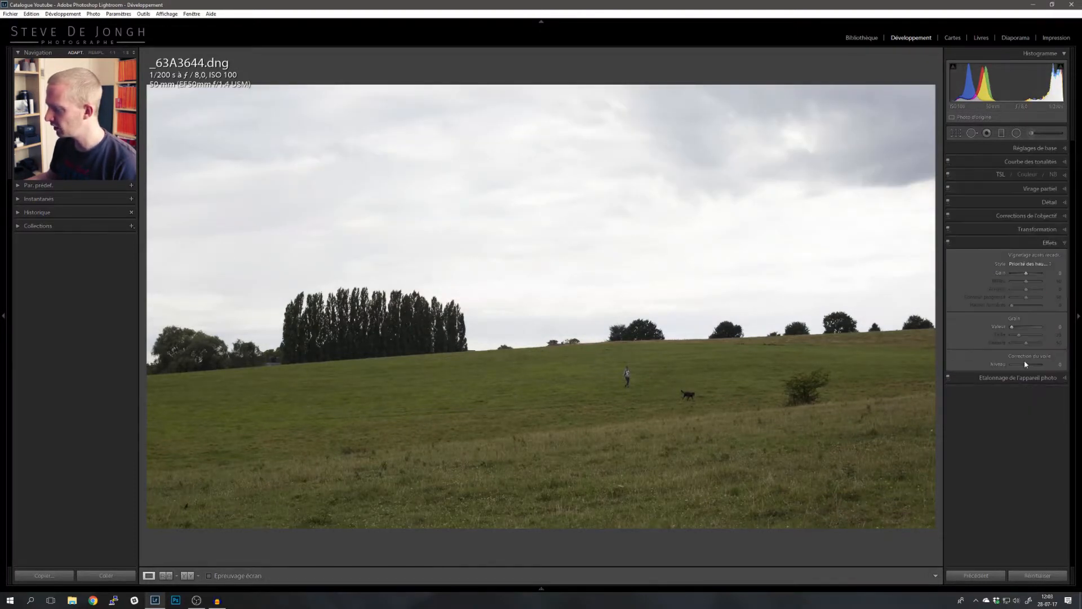
left_click_drag(1027, 368, 1031, 367)
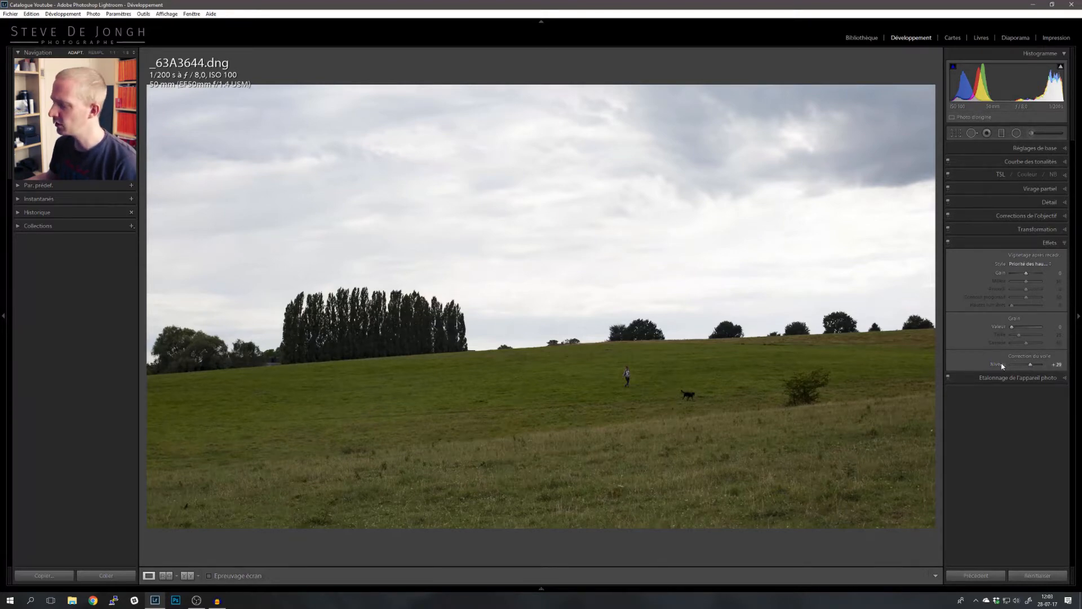
left_click_drag(1031, 365, 1045, 367)
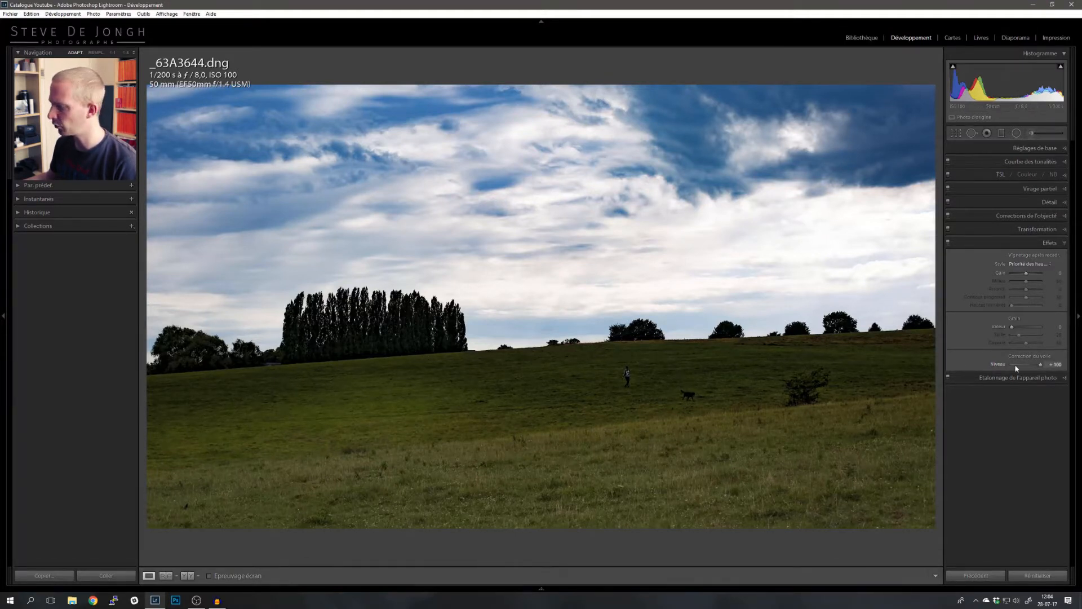
left_click(997, 365)
double_click(993, 366)
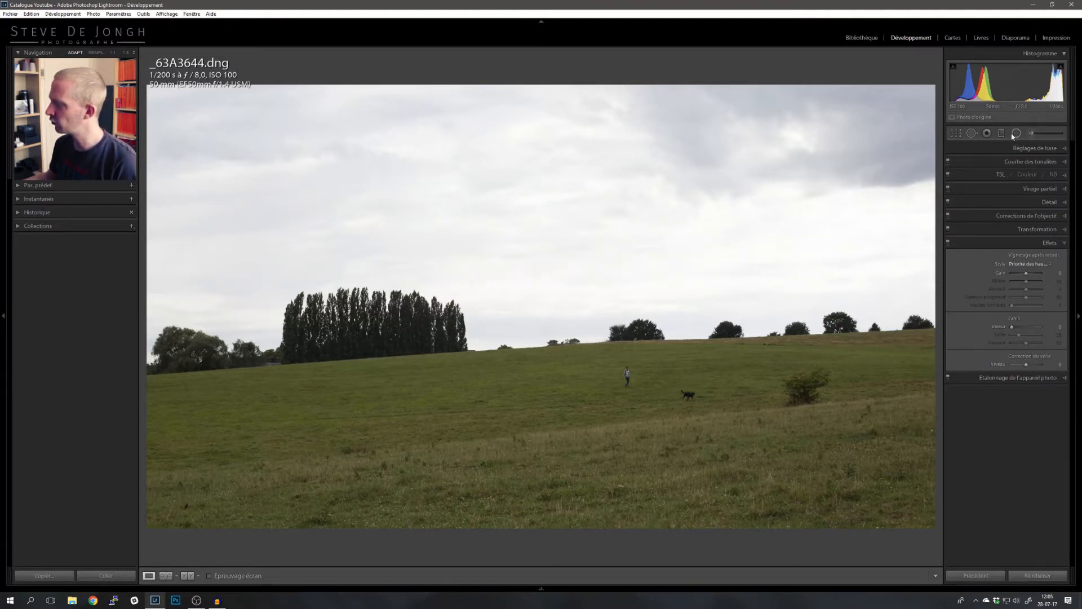
- Draw a graduated filter across the photo and display the selected mask overlay
left_click(1003, 134)
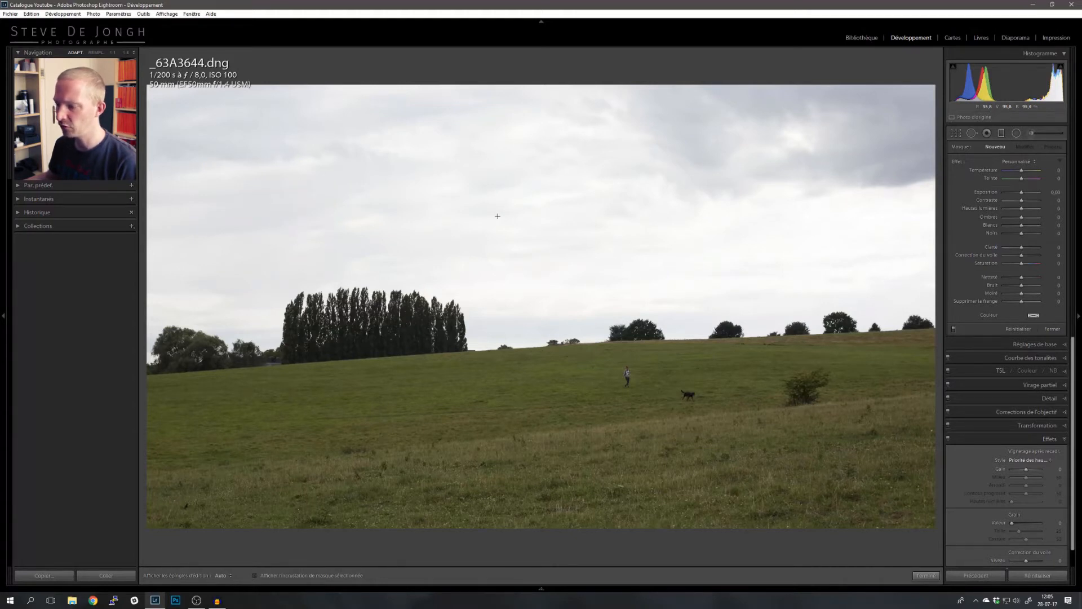
left_click_drag(494, 215, 515, 215)
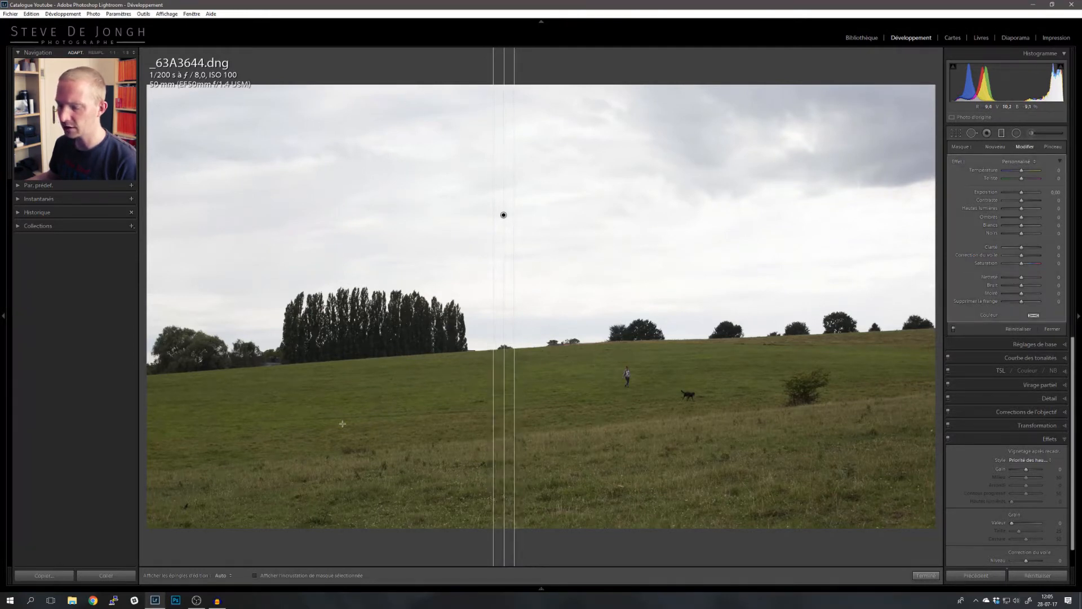
left_click(293, 576)
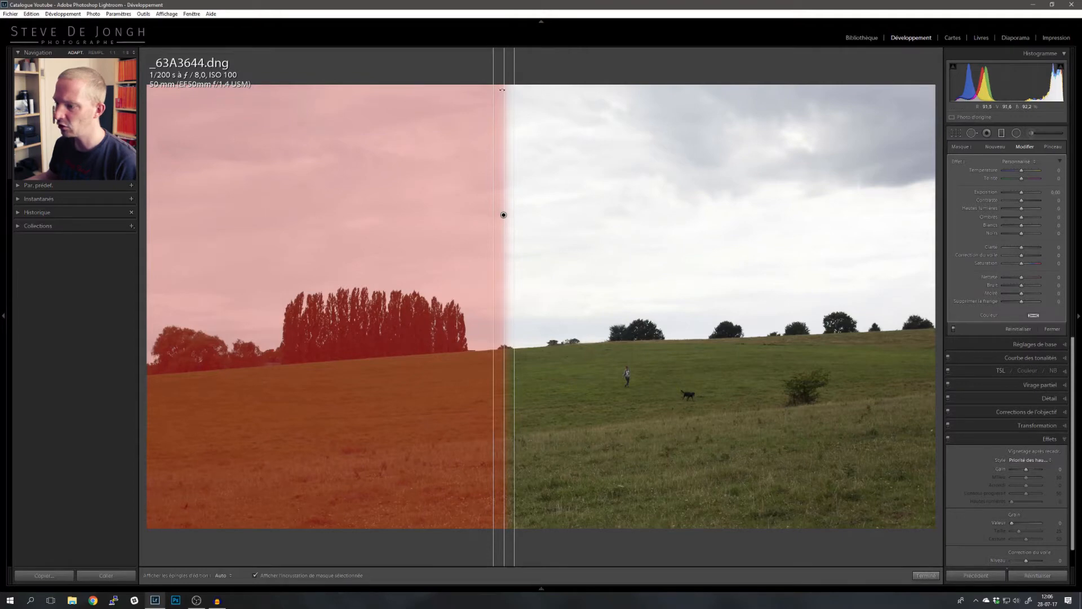
left_click(506, 157)
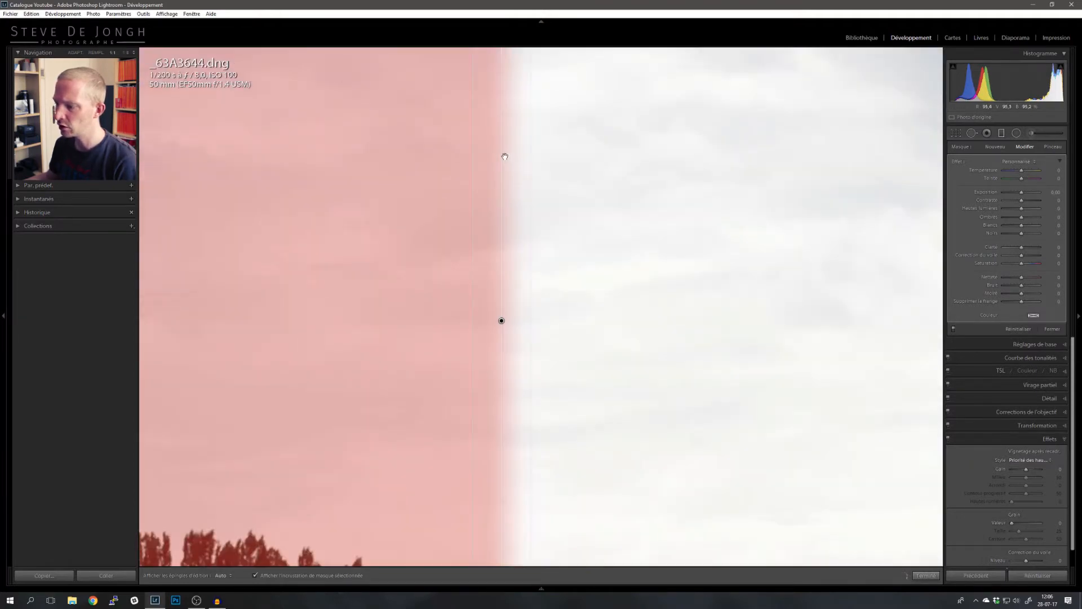
left_click(494, 240)
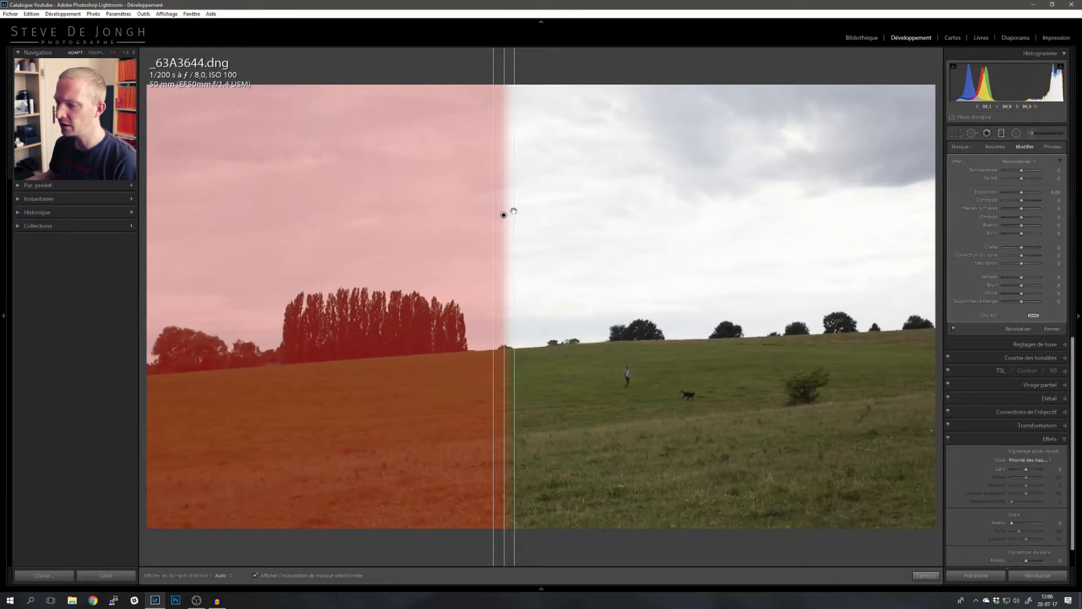
- Widen, rotate and reposition the graduated filter over the sky, then delete it
mouse_move(513, 212)
left_mouse_down()
mouse_move(621, 211)
mouse_move(857, 237)
mouse_move(527, 206)
left_mouse_up()
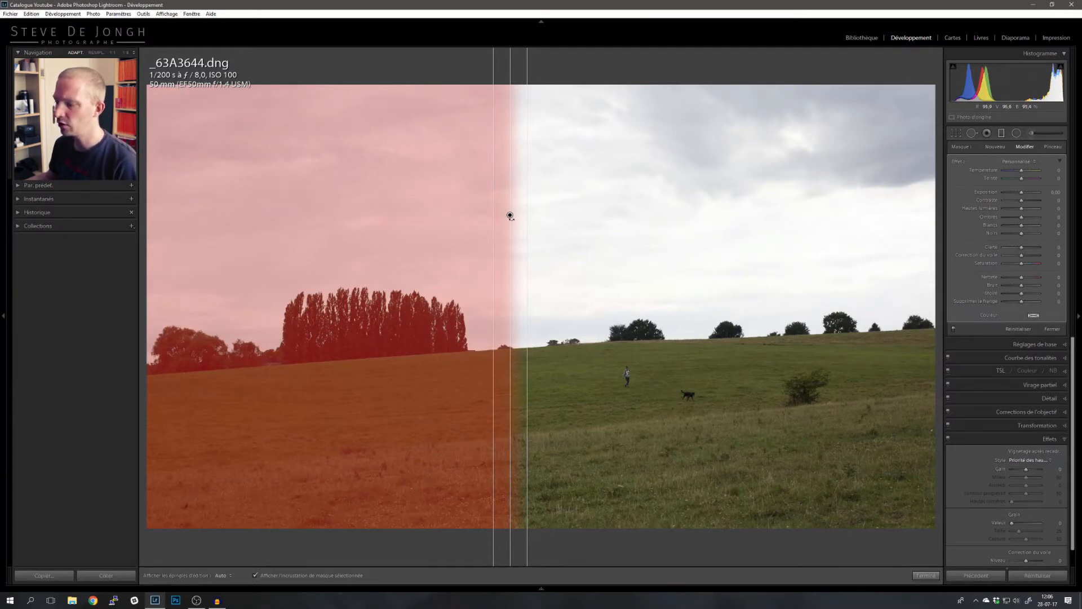
left_click_drag(514, 110, 603, 150)
left_click_drag(553, 180, 725, 307)
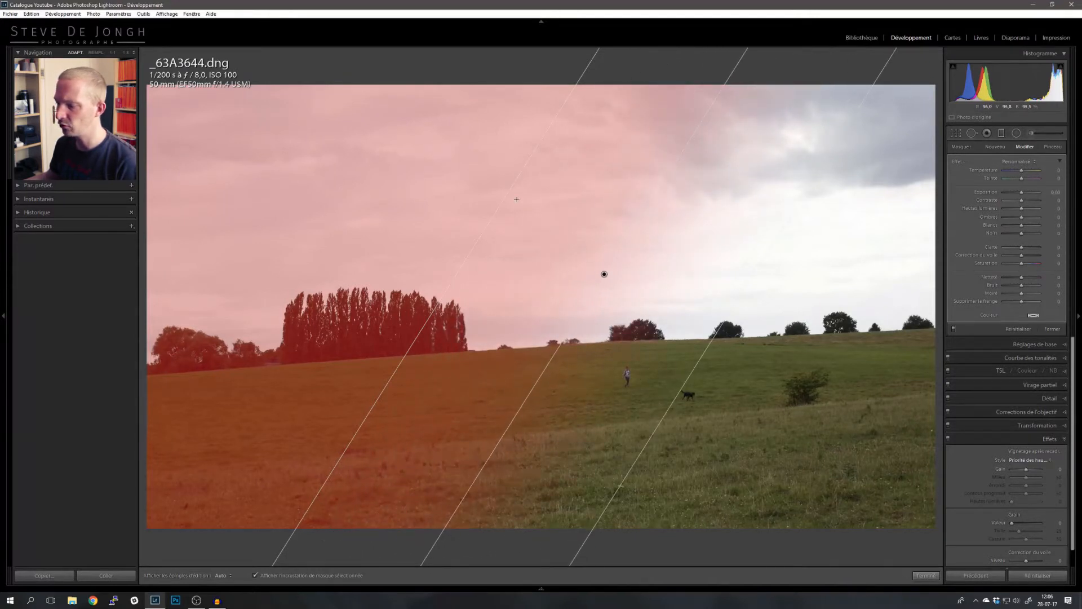
left_click_drag(508, 193, 355, 140)
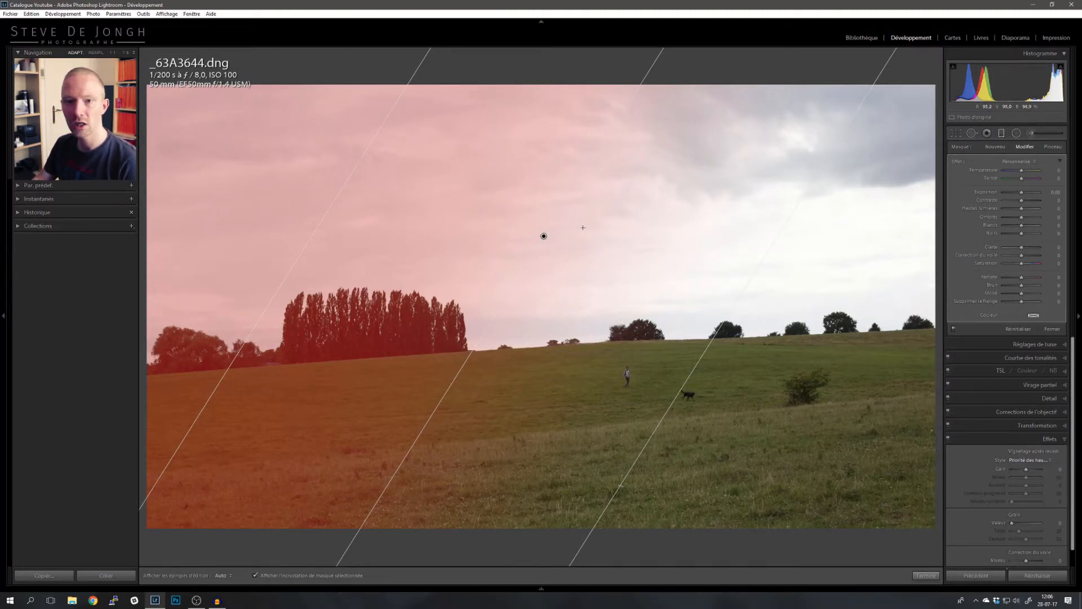
key("Delete")
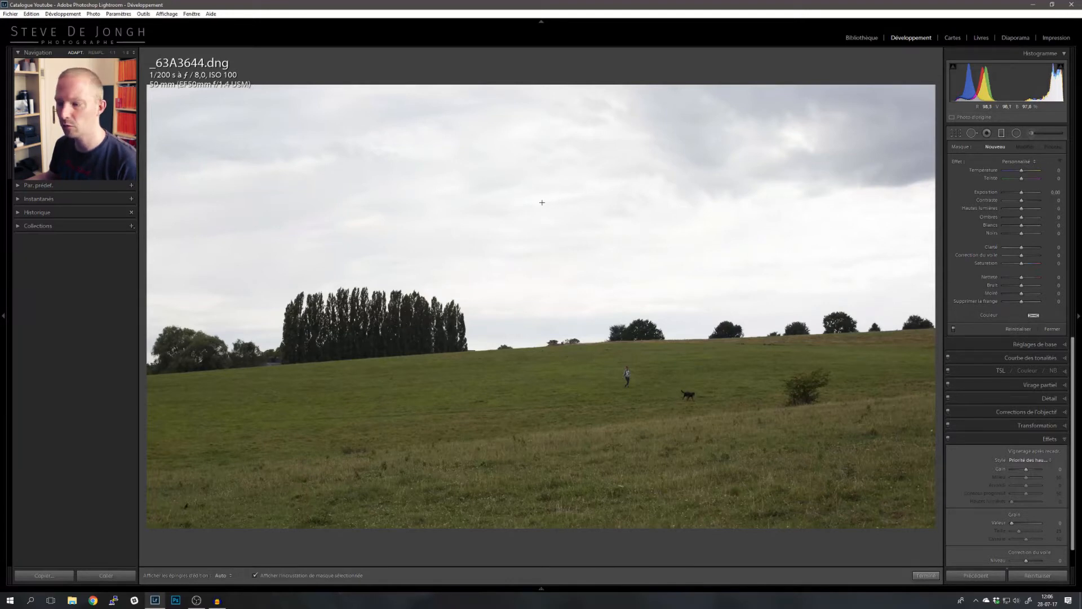
- Draw a horizontal graduated filter over the upper sky and delete it
left_click_drag(472, 213, 483, 260)
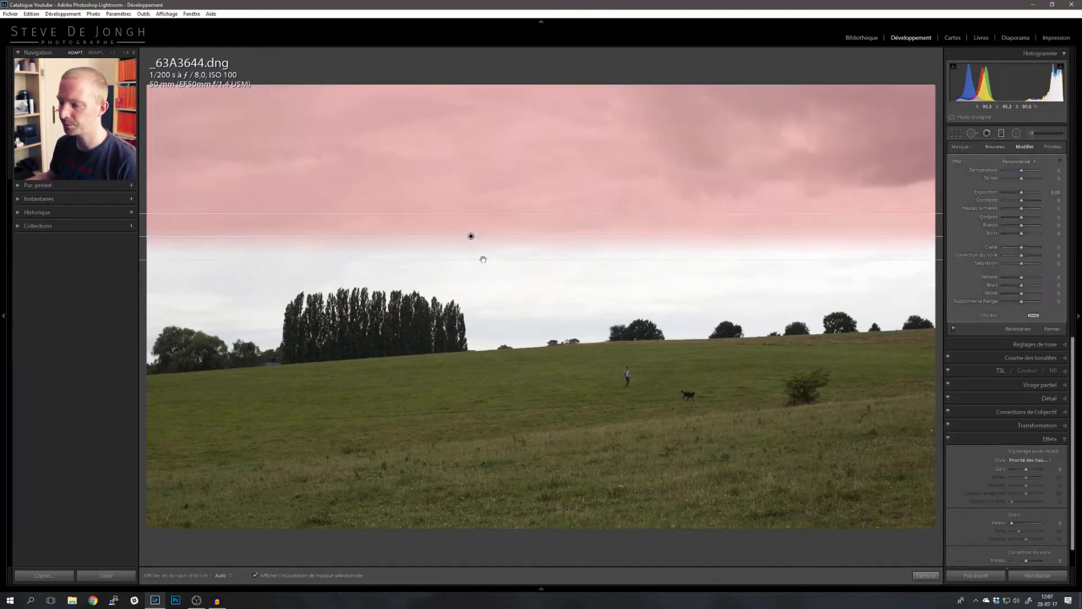
key("Delete")
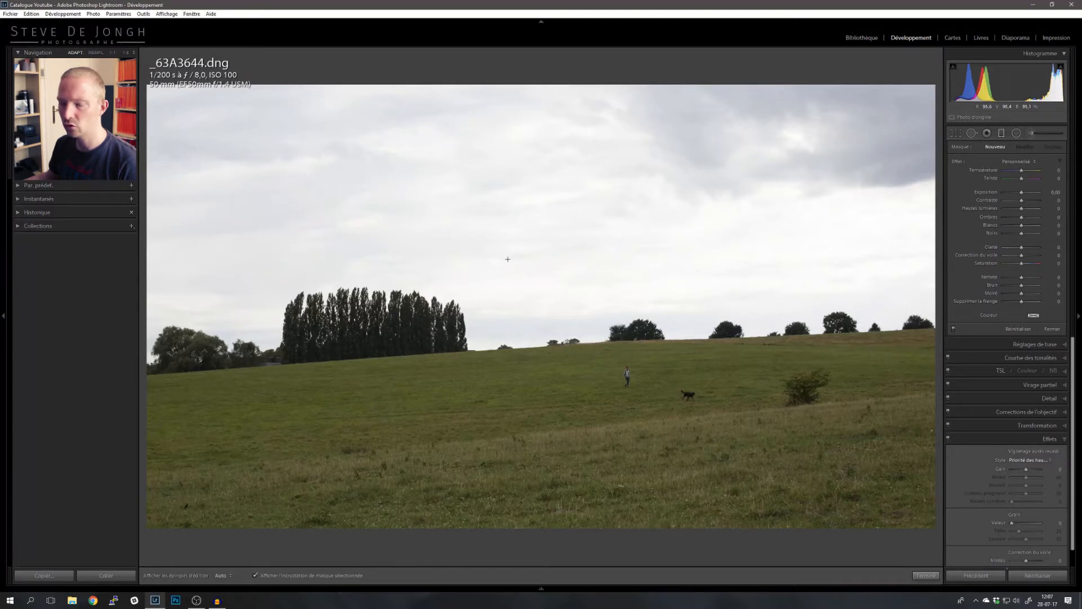
- Draw a graduated filter from the sky down to the tree line, tilt it along the horizon, and hide the mask overlay
left_click_drag(526, 283, 557, 342)
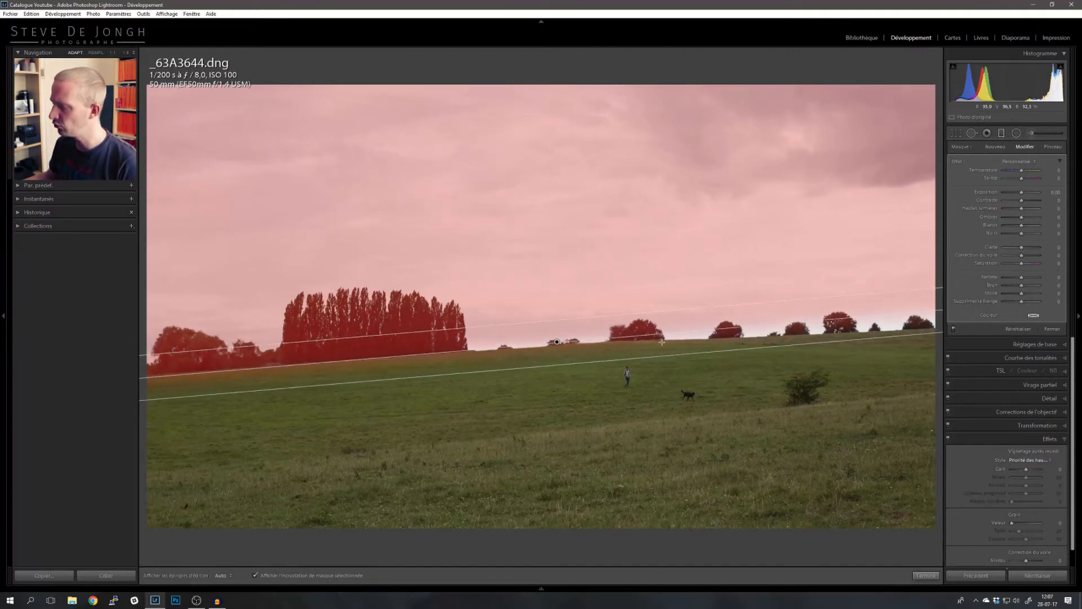
mouse_move(909, 314)
left_mouse_down()
mouse_move(913, 355)
mouse_move(913, 293)
mouse_move(920, 324)
mouse_move(919, 309)
mouse_move(926, 315)
left_mouse_up()
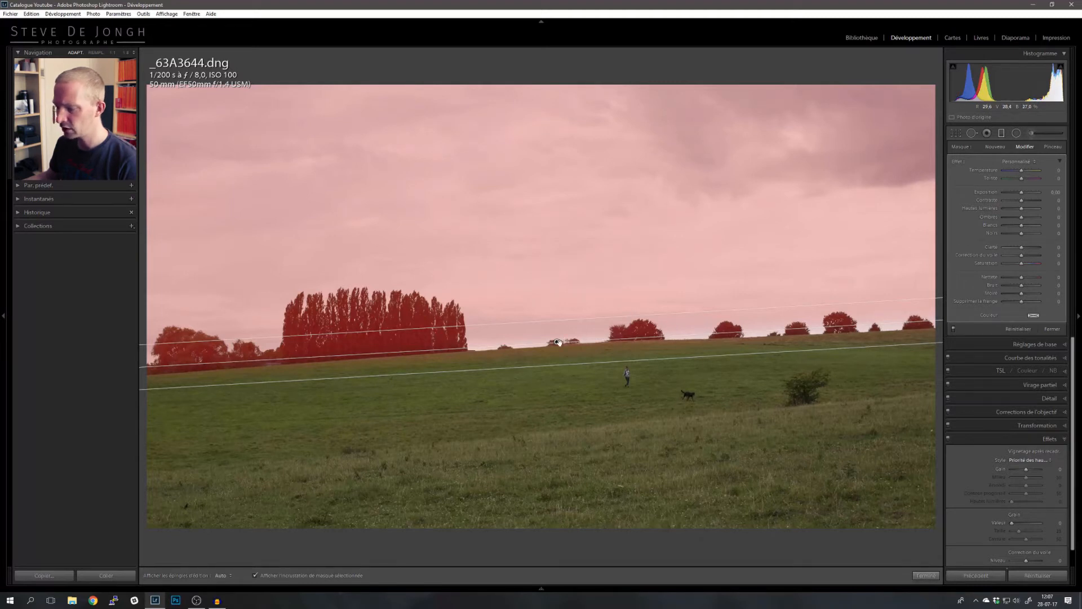
left_click_drag(562, 364, 556, 349)
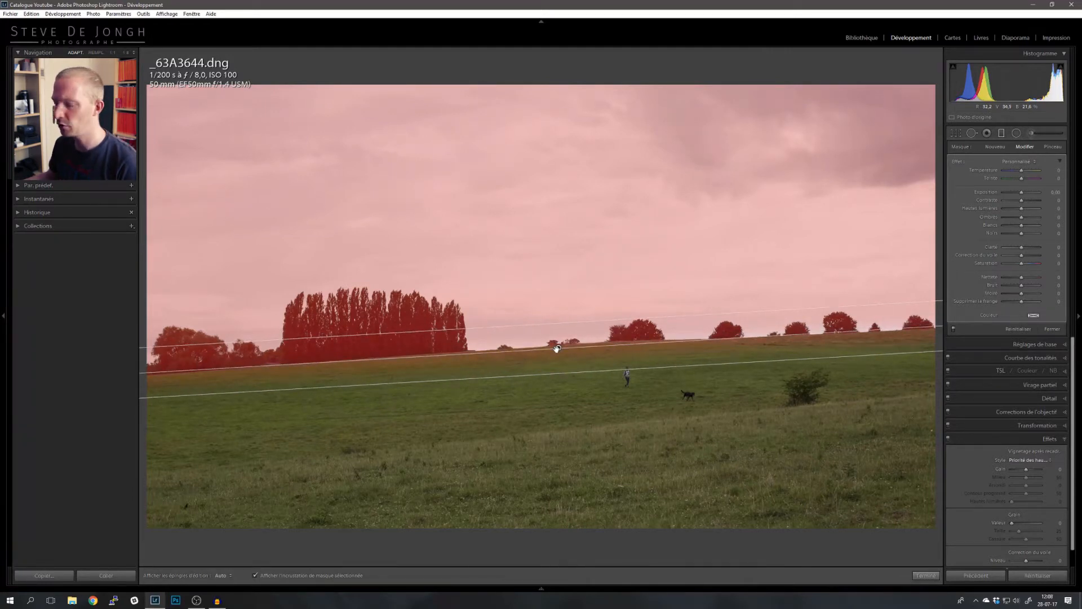
left_click(280, 577)
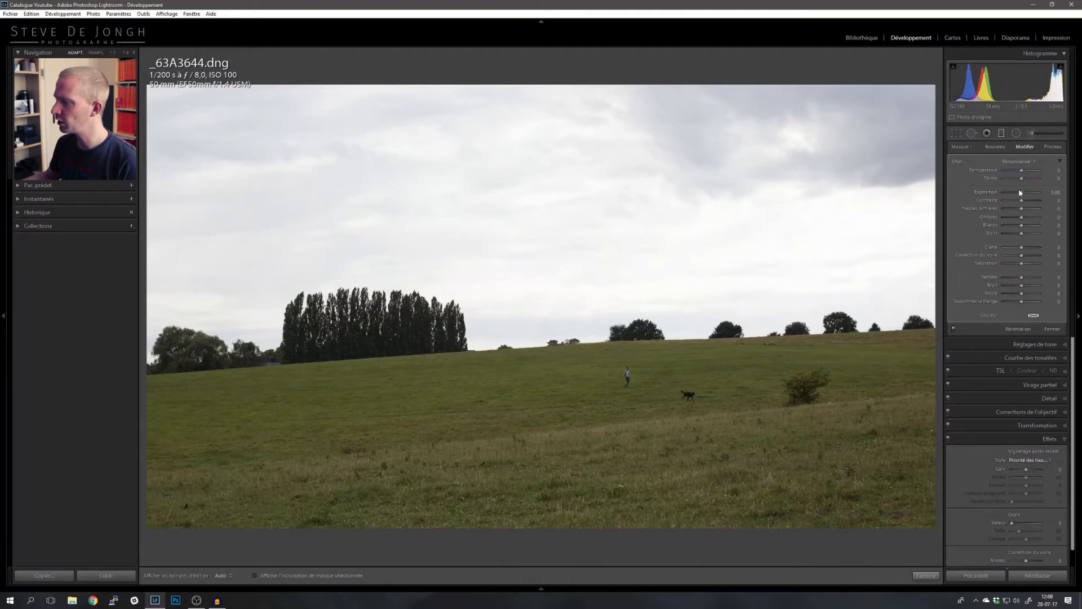
- Lower the graduated filter's exposure to about -0.96 to darken the sky
left_click_drag(1021, 194, 995, 195)
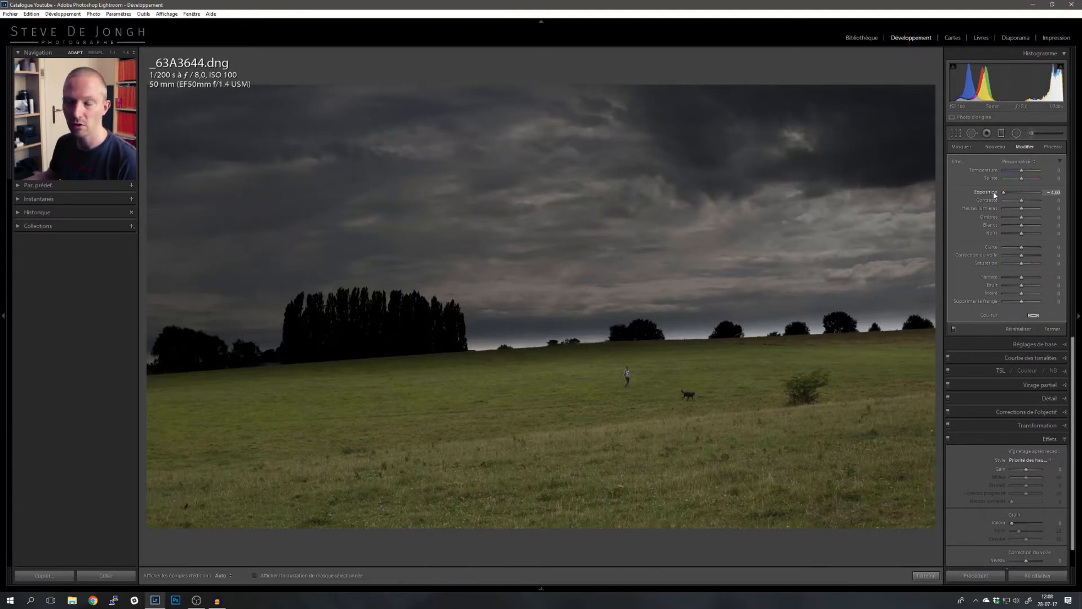
left_click_drag(995, 195, 1017, 195)
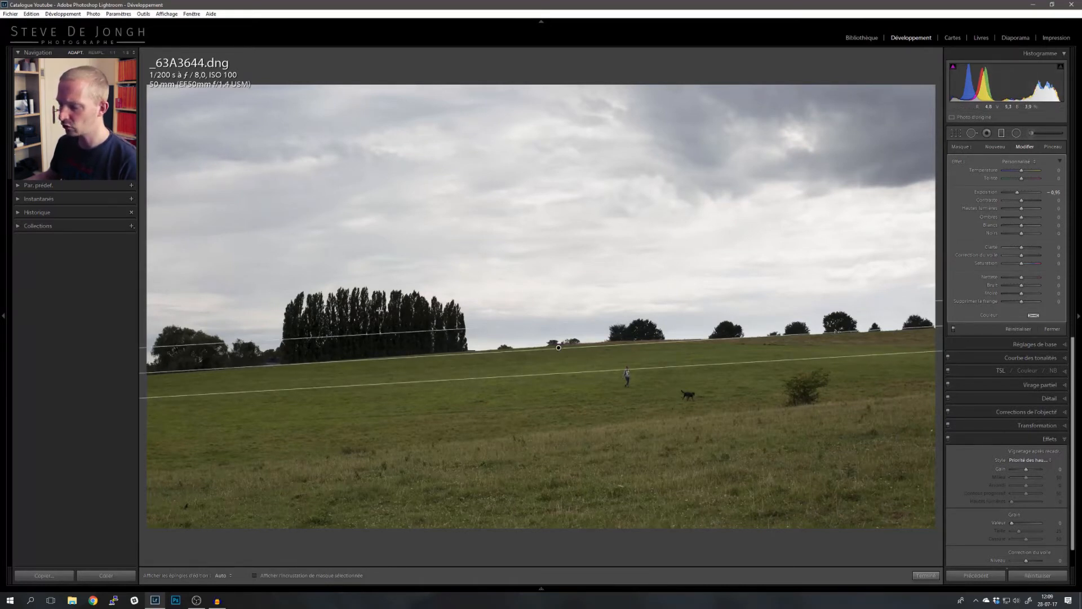
- Toggle the graduated filter on and off to compare the sky with and without it
left_click(954, 329)
left_click(954, 329)
left_click(954, 329)
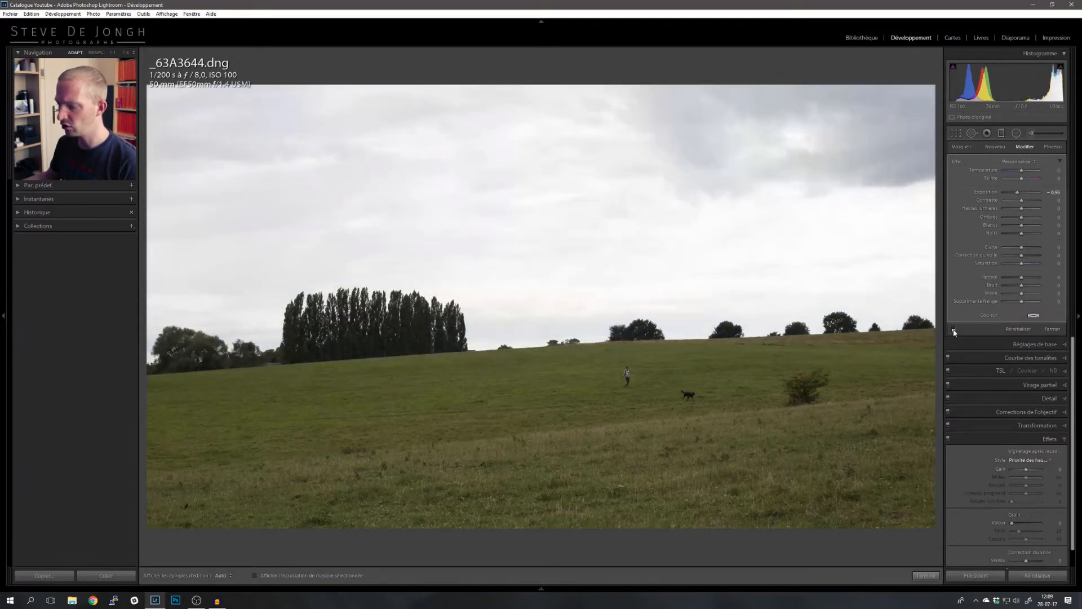
left_click(954, 329)
left_click(954, 329)
left_click(954, 329)
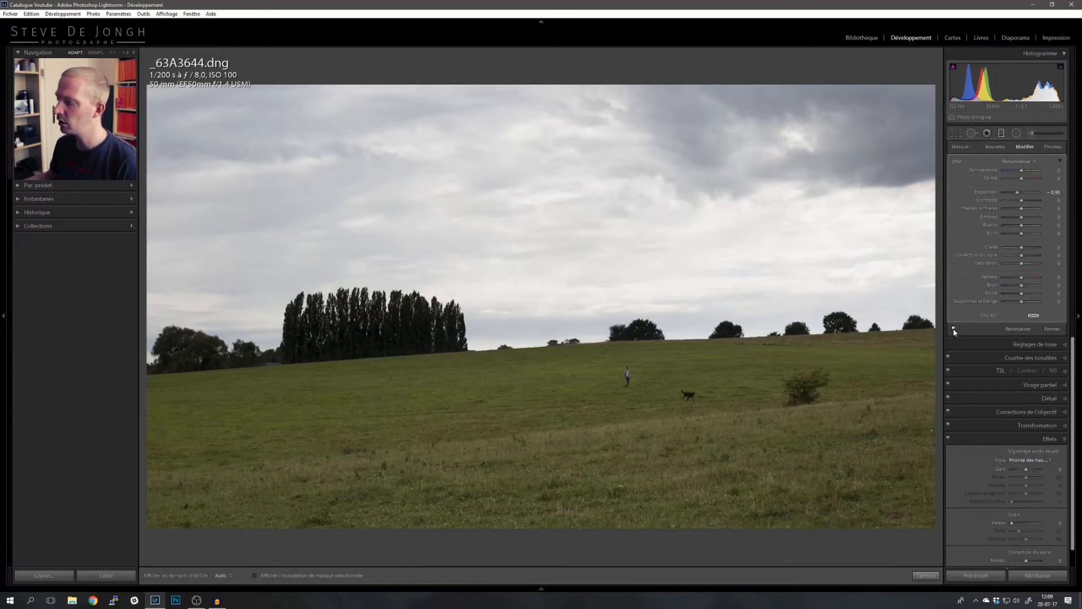
left_click(954, 329)
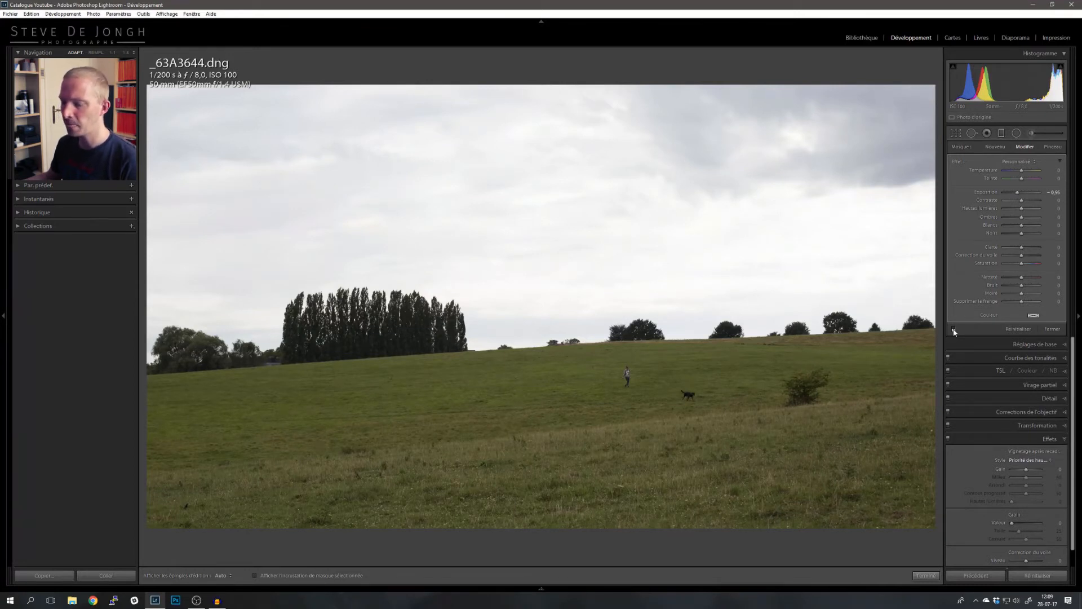
left_click(954, 330)
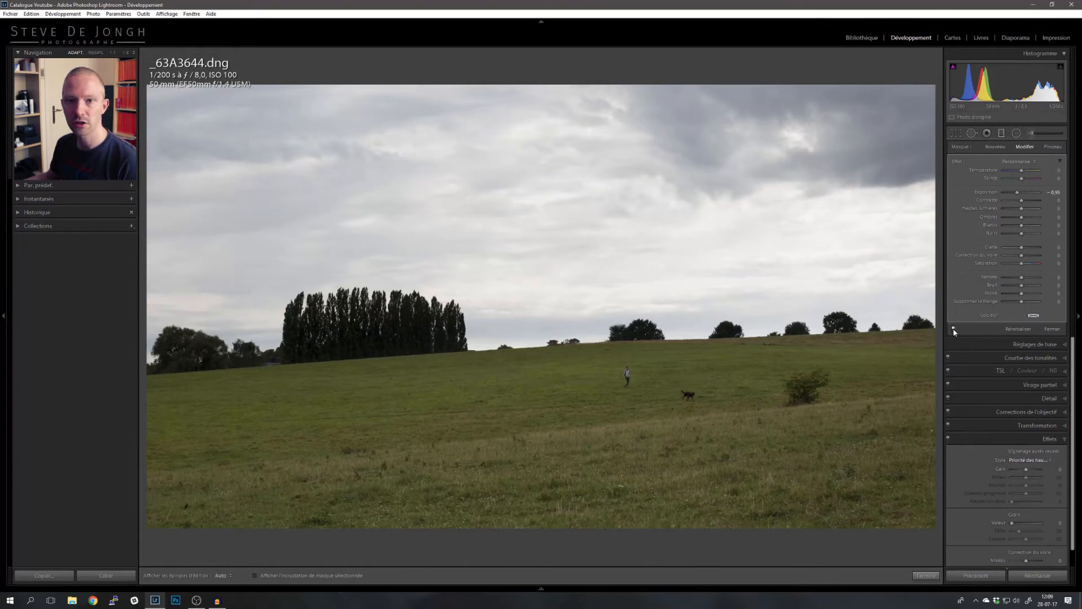
left_click(954, 330)
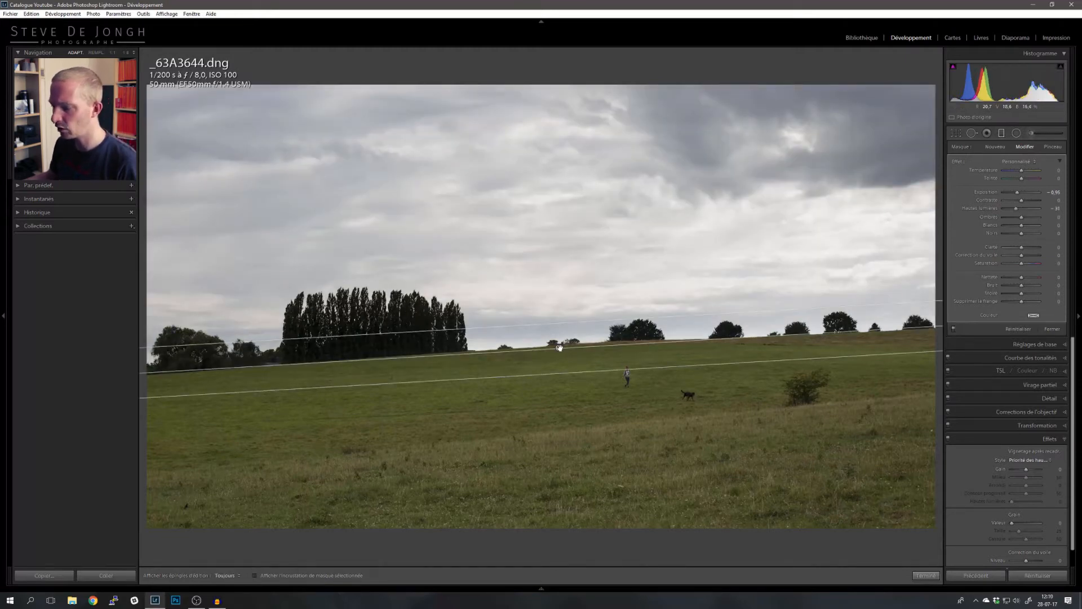
- Adjust the graduated filter's highlights and raise its clarity
mouse_move(559, 348)
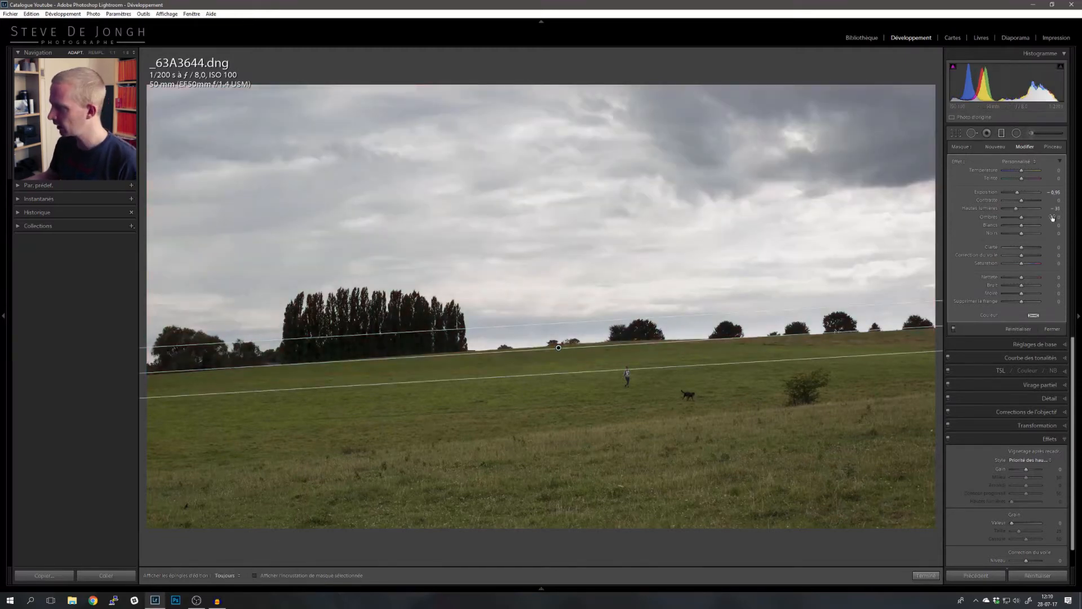
left_click_drag(1017, 212, 1023, 219)
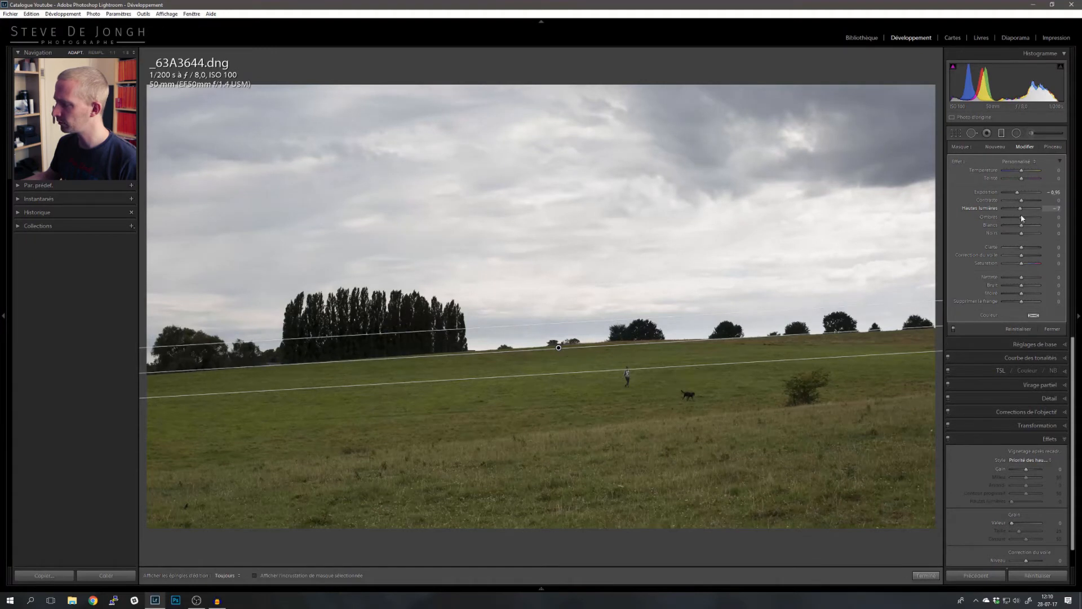
left_click_drag(1021, 216, 1022, 217)
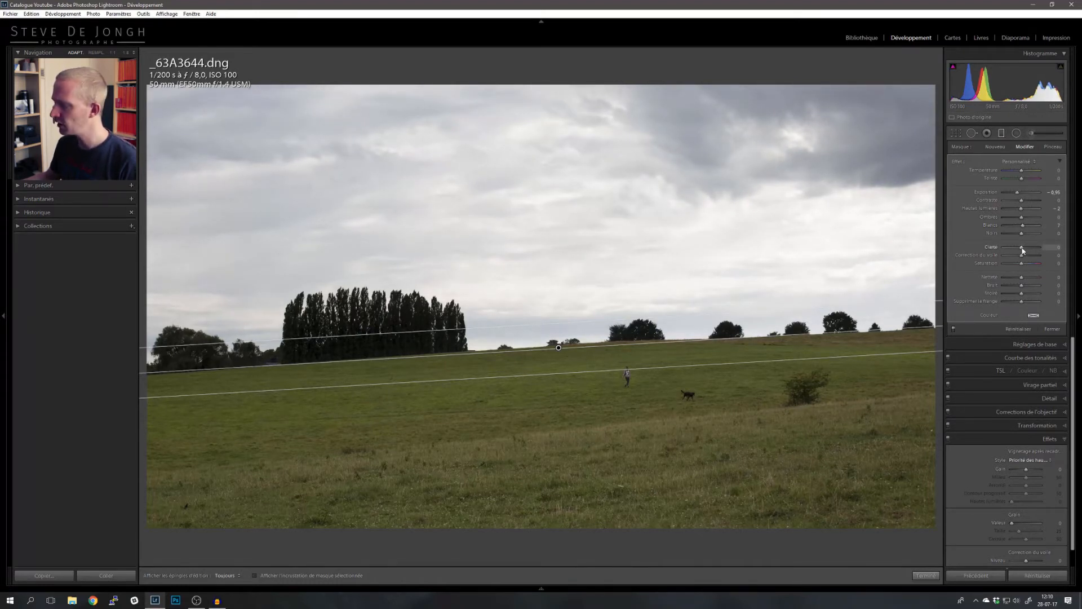
left_click_drag(1025, 251, 1026, 248)
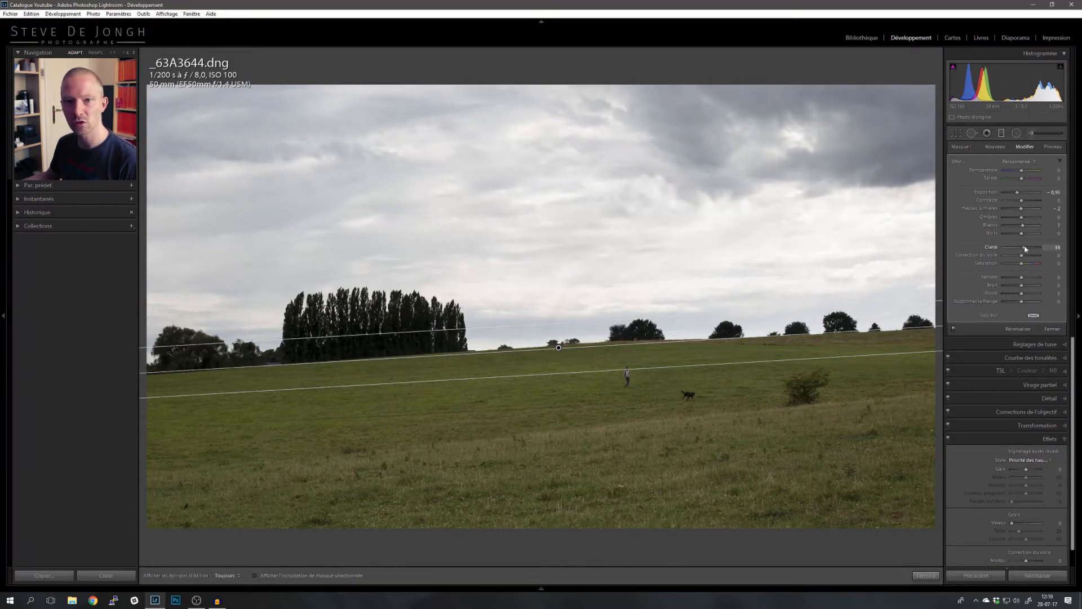
- Raise the graduated filter's clarity to 17 and set its dehaze to 10
left_click_drag(1025, 249, 1028, 249)
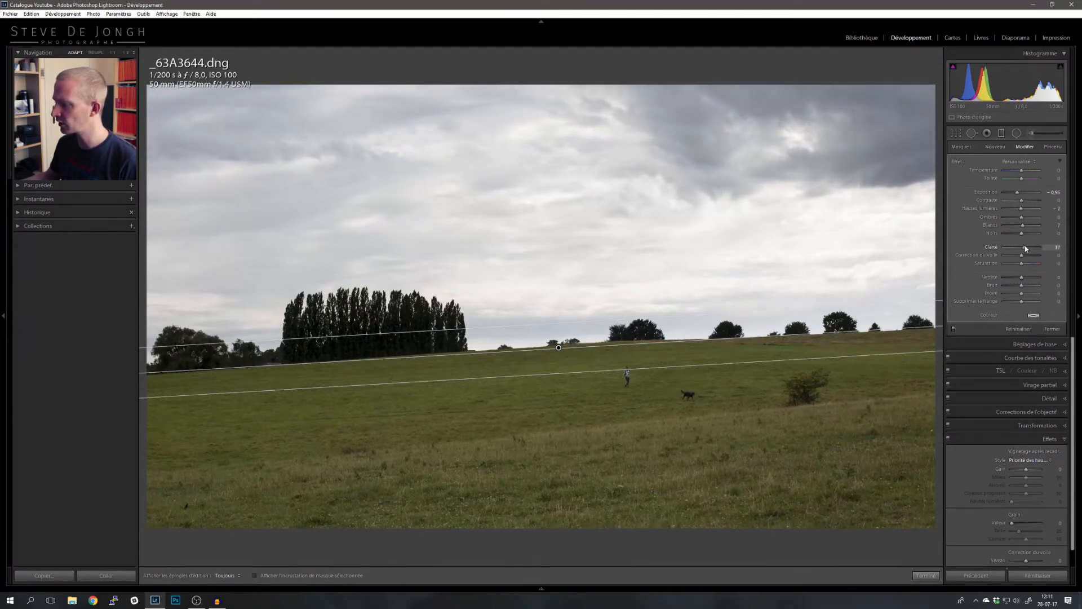
left_click_drag(1022, 259, 1025, 256)
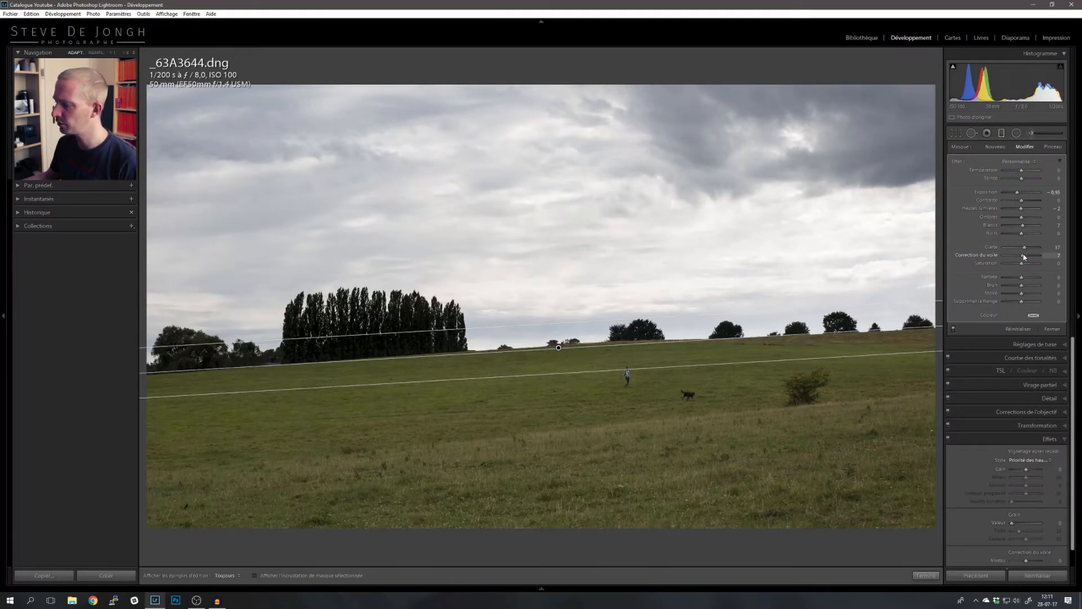
left_click_drag(1025, 258, 994, 256)
double_click(994, 256)
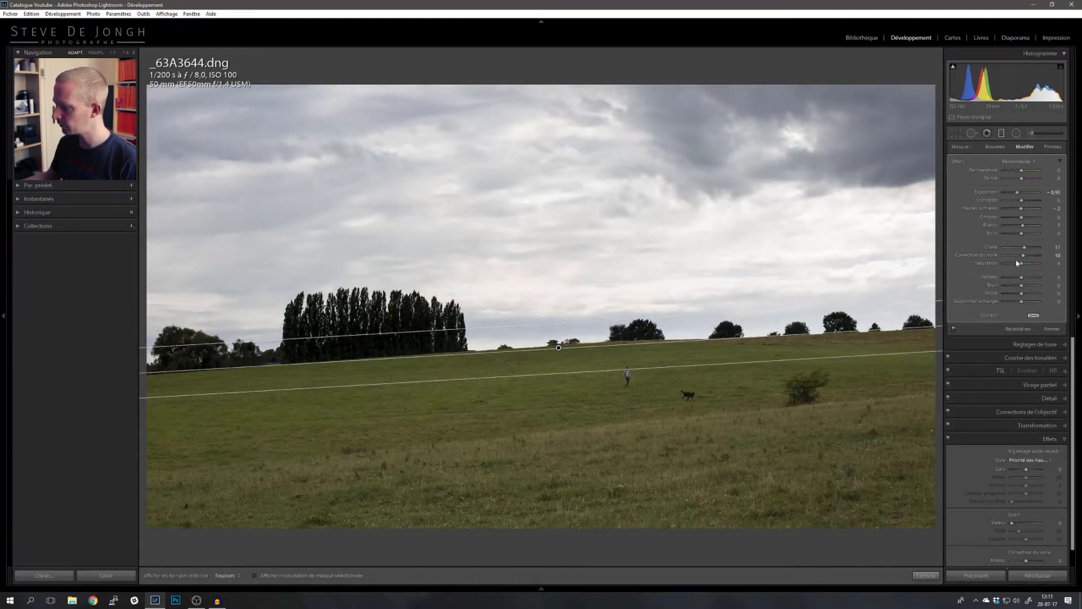
- Switch the graduated filter's effect off and on again to compare the sky with the added clarity and dehaze
left_click(954, 330)
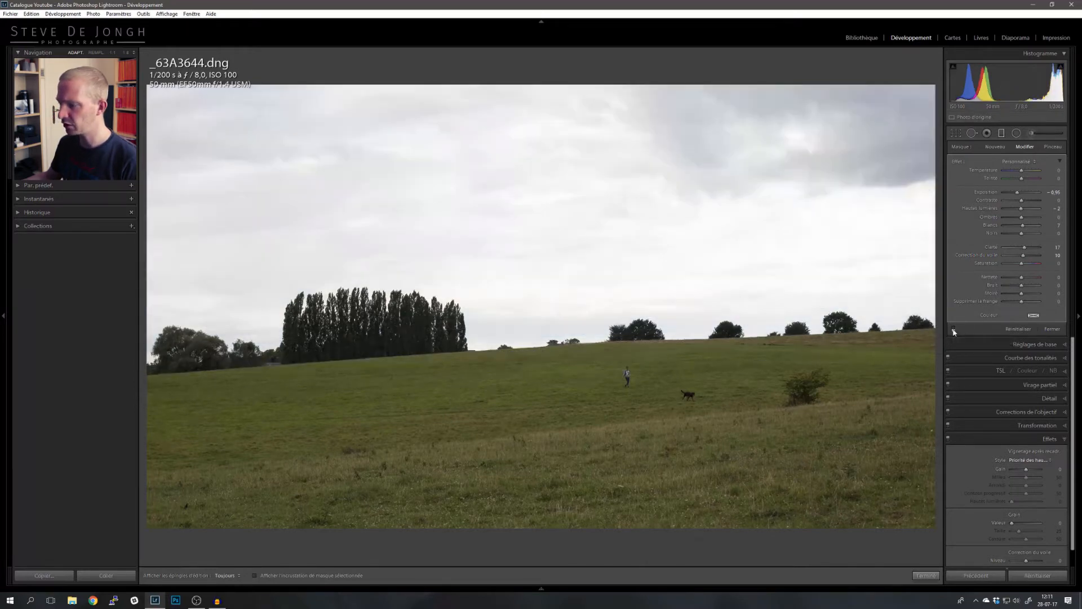
left_click(954, 329)
left_click(954, 329)
left_click(954, 329)
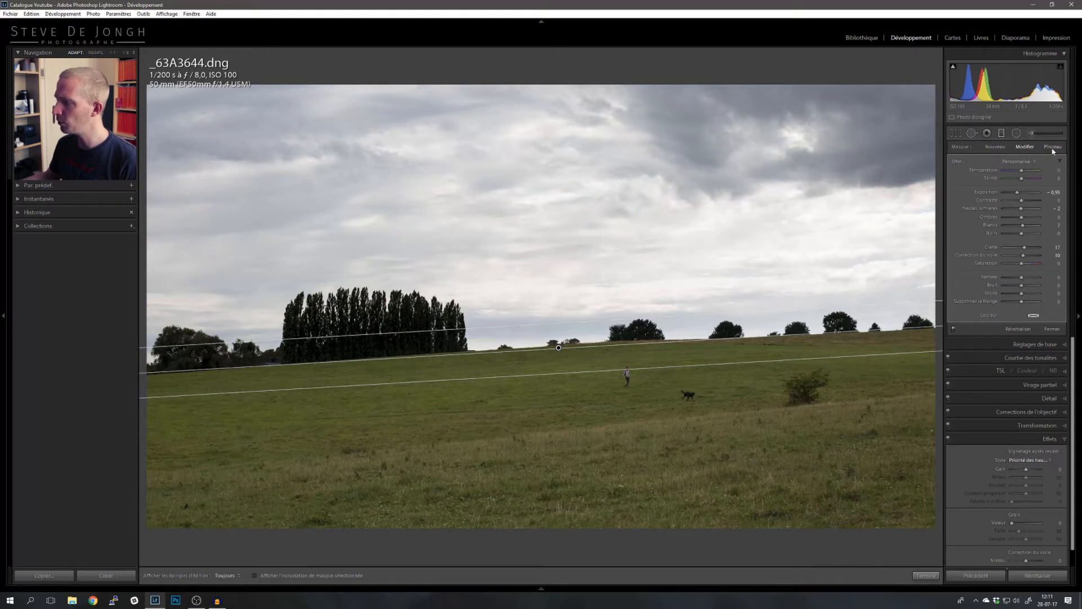
- Switch the graduated filter to brush editing, enlarge the brush slightly, and show the mask overlay
left_click(1053, 148)
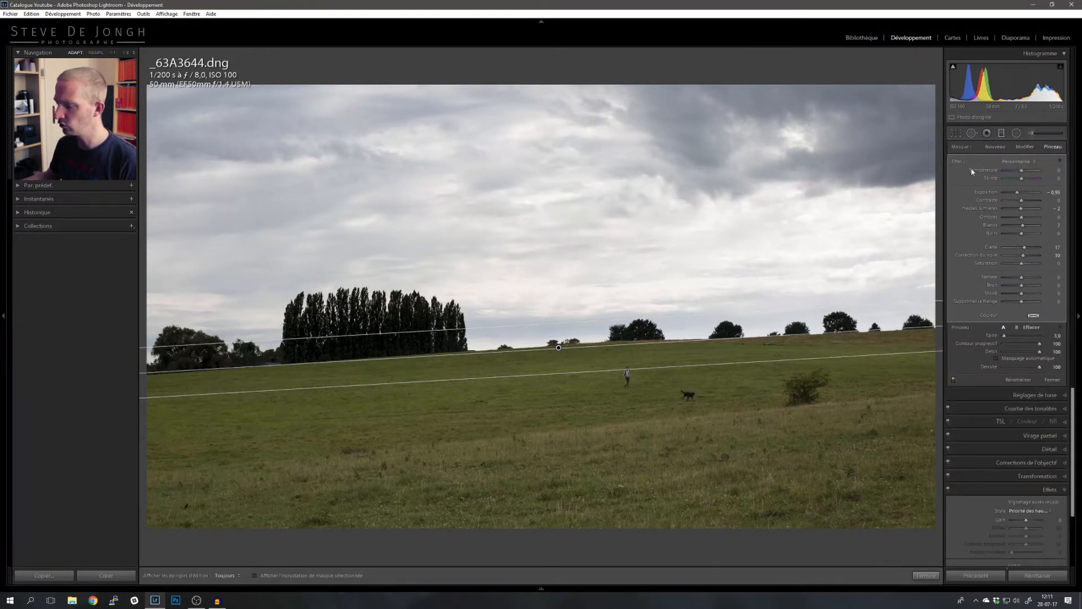
scroll(520, 355, "up", 5)
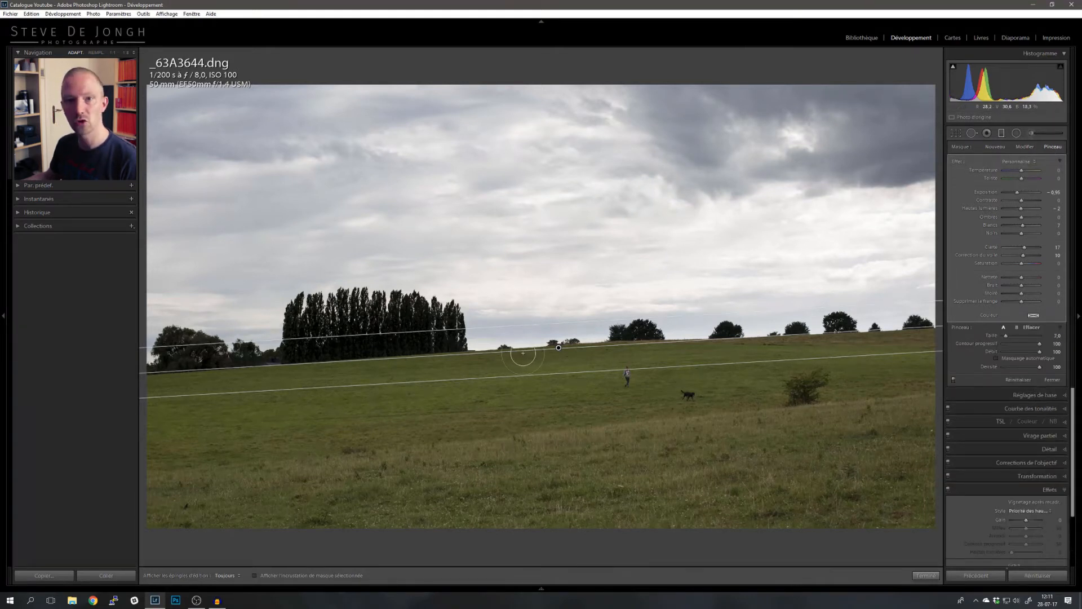
scroll(523, 354, "up", 3)
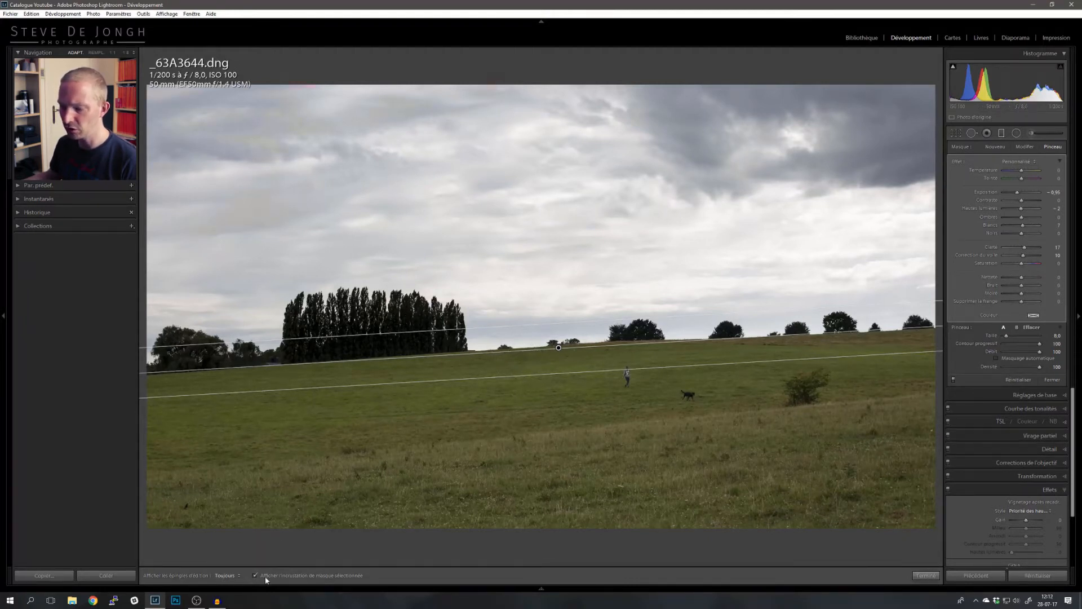
key("o")
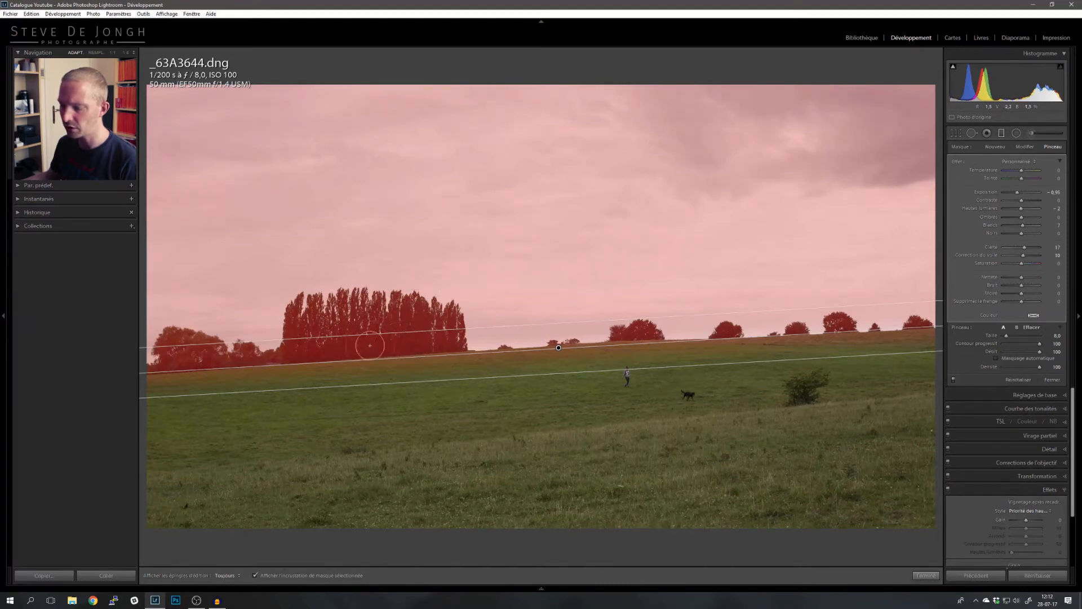
- Try painting a stroke onto the grass and erasing a patch of the sky mask, undoing each stroke
key("h")
mouse_move(437, 407)
left_mouse_down()
mouse_move(484, 456)
mouse_move(542, 473)
left_mouse_up()
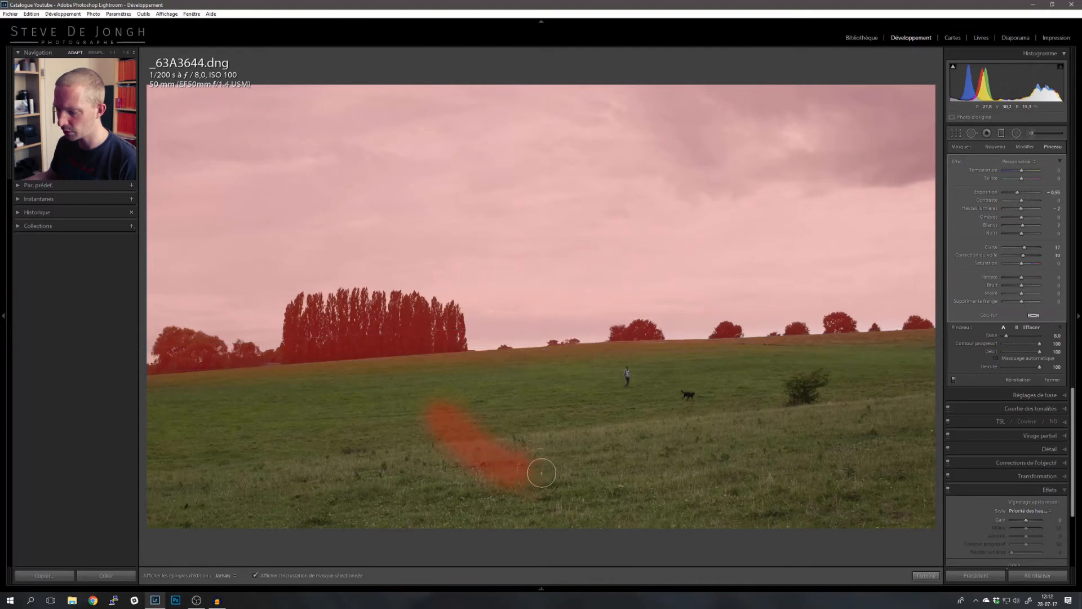
key("h")
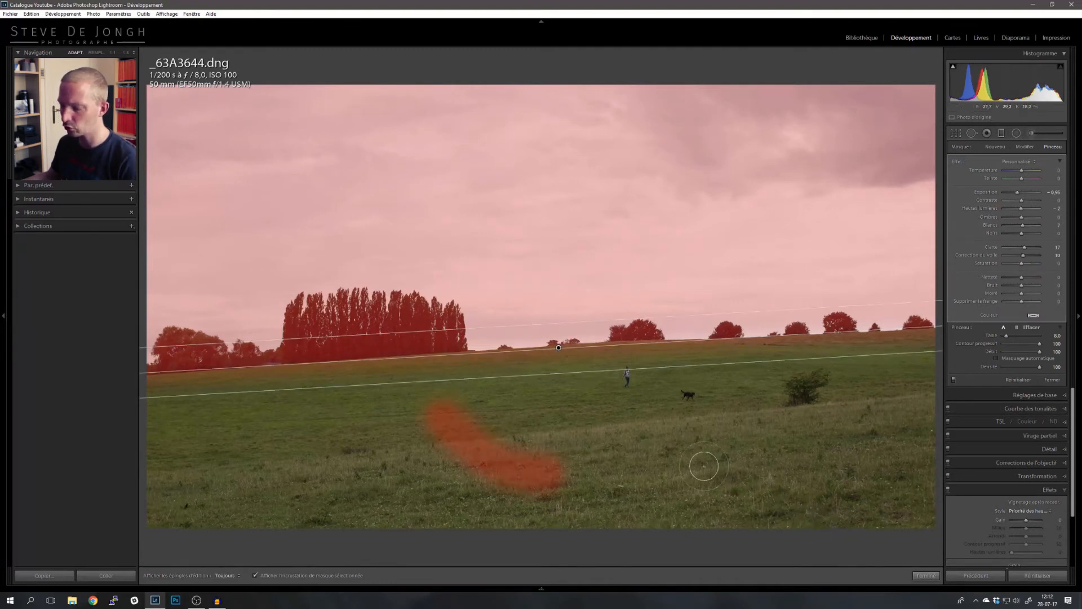
key("ctrl+z")
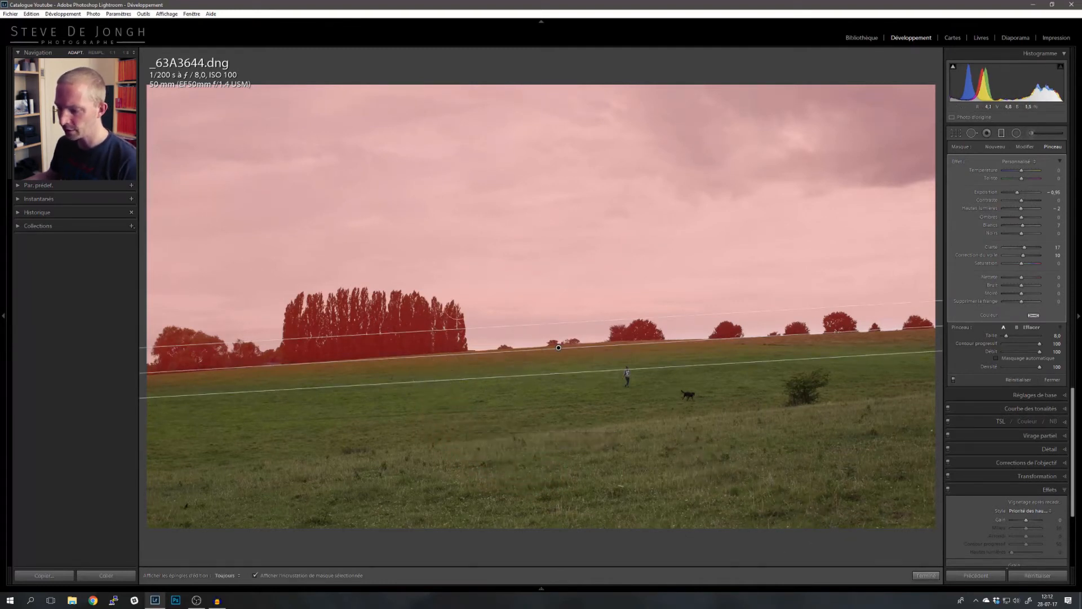
key("alt")
left_click_drag(401, 185, 556, 217)
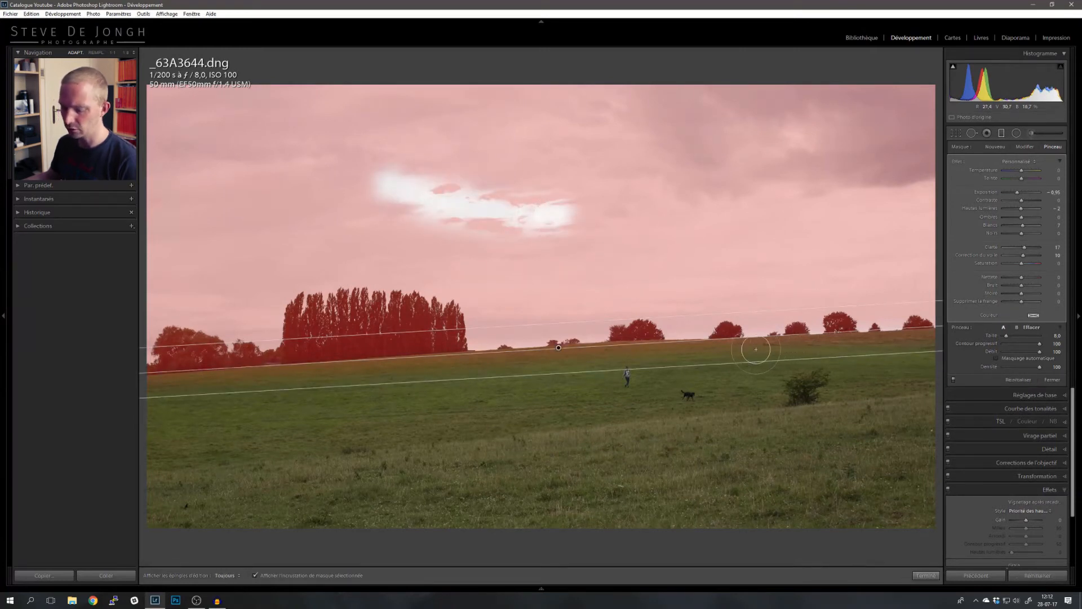
key("ctrl+z")
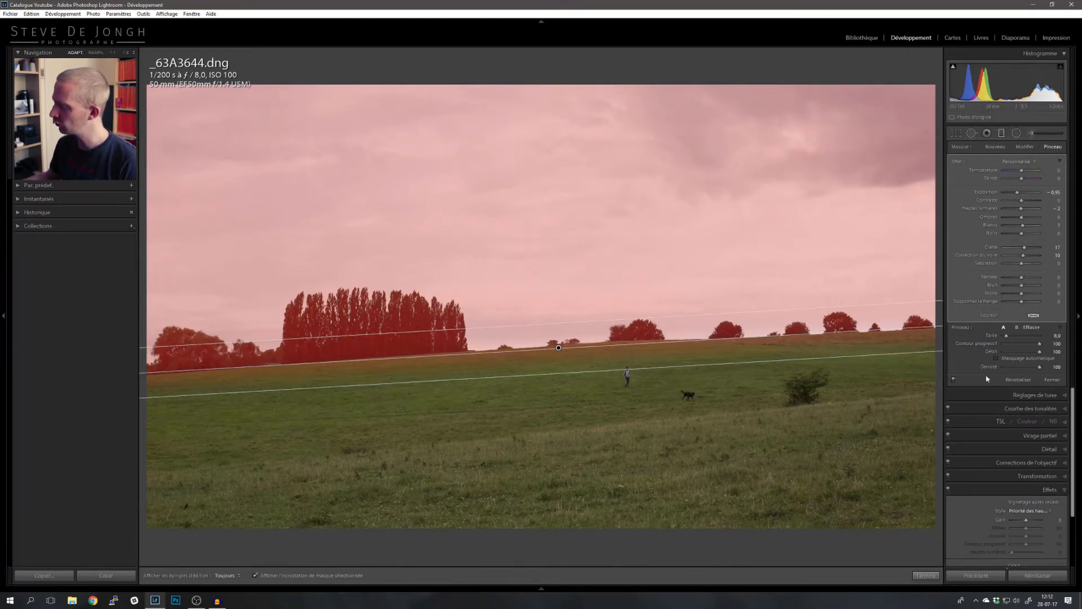
key("alt")
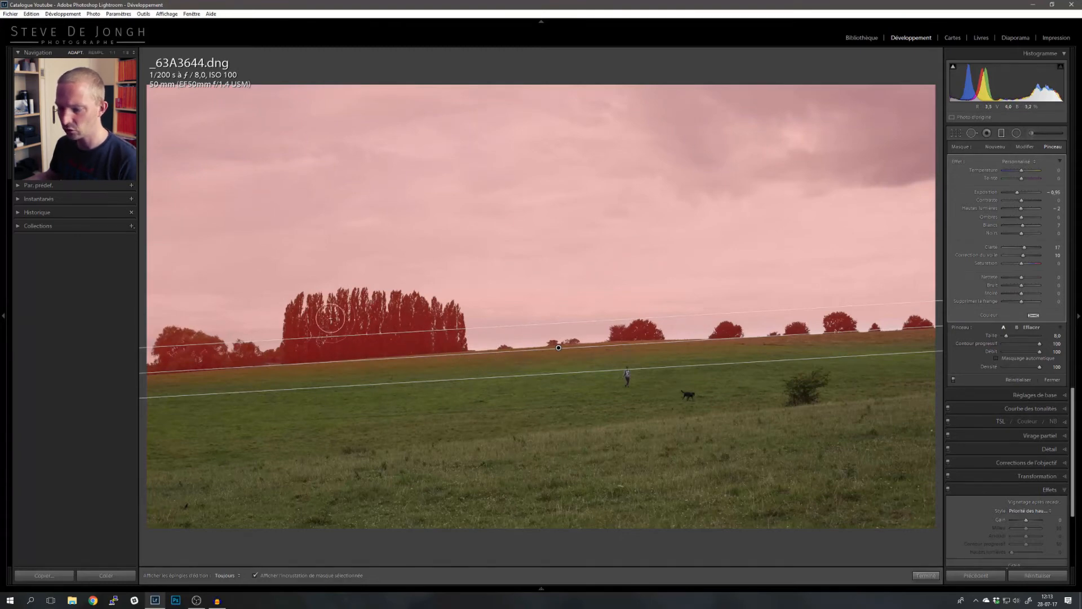
- Zoom into the left tree line and erase the mask from the left trees with an auto-masked eraser of size about 75
left_click(289, 321)
left_click_drag(277, 332, 600, 262)
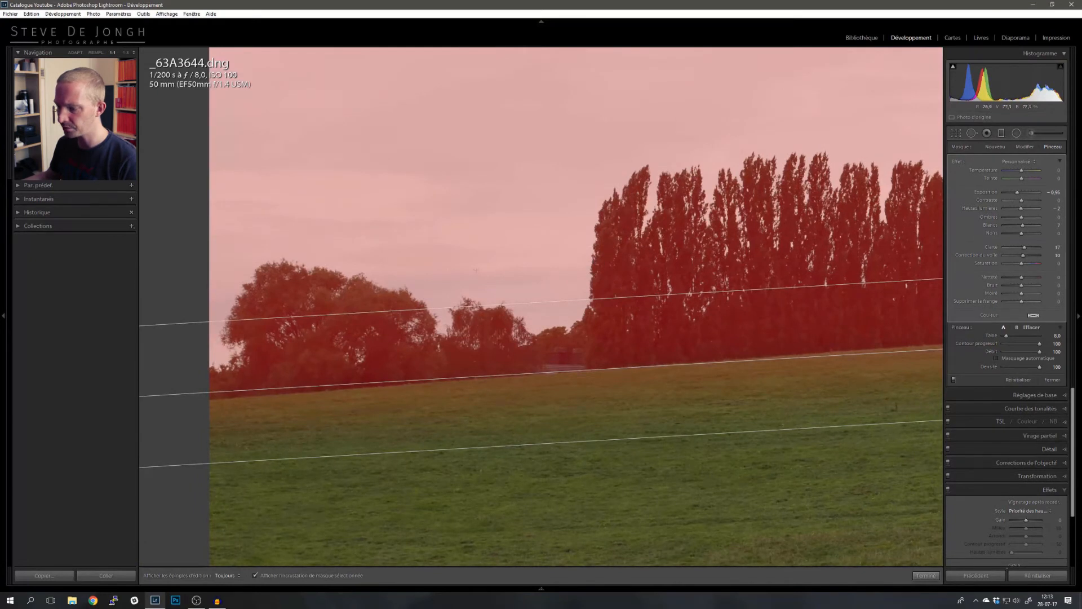
scroll(359, 311, "up", 10)
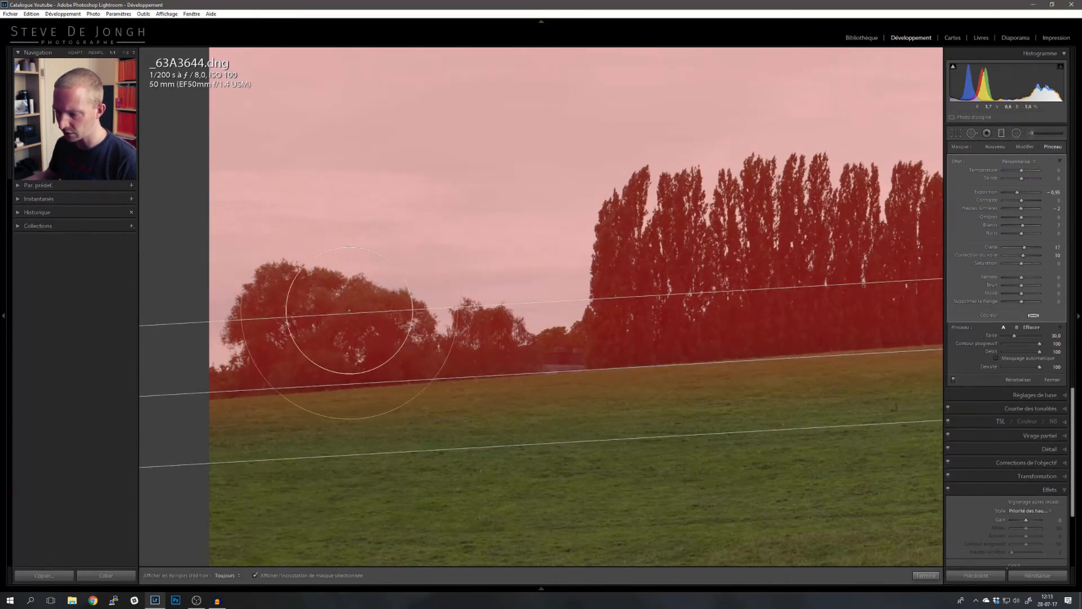
scroll(359, 312, "up", 8)
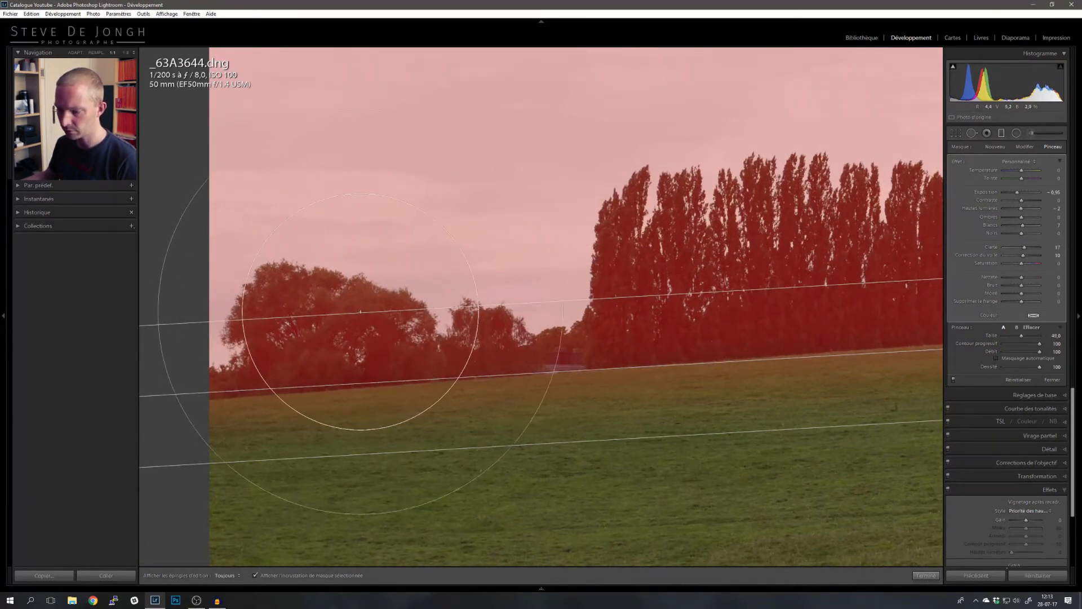
scroll(360, 312, "up", 3)
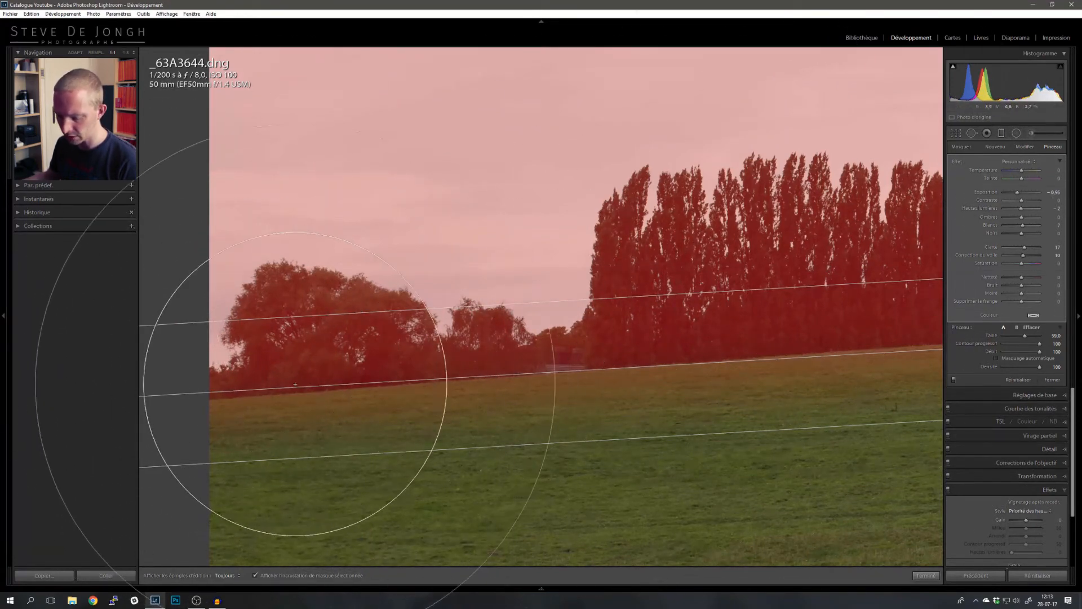
key("alt")
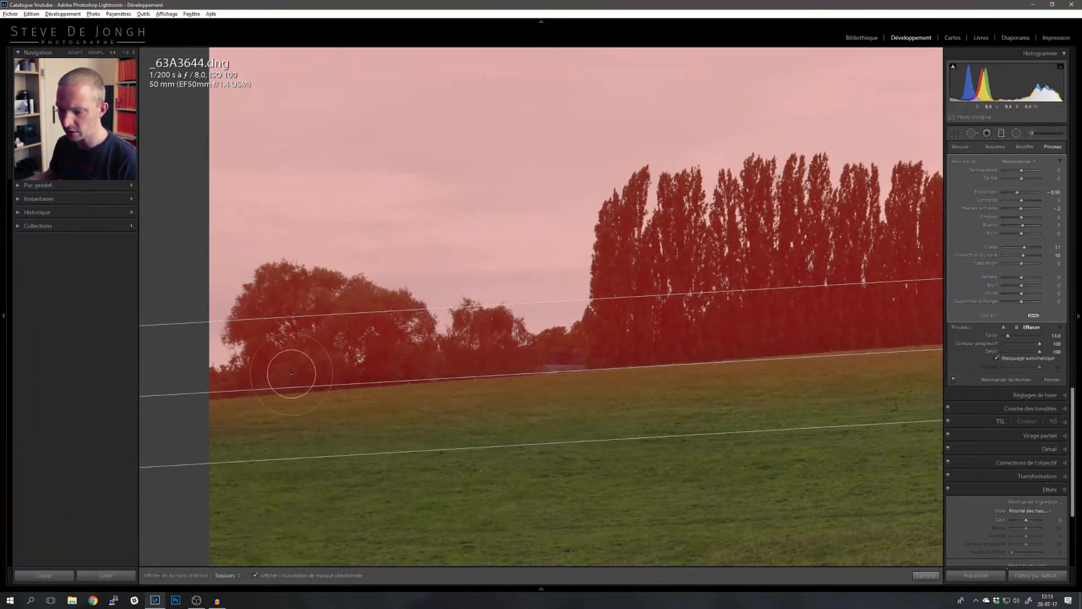
scroll(306, 337, "up", 10)
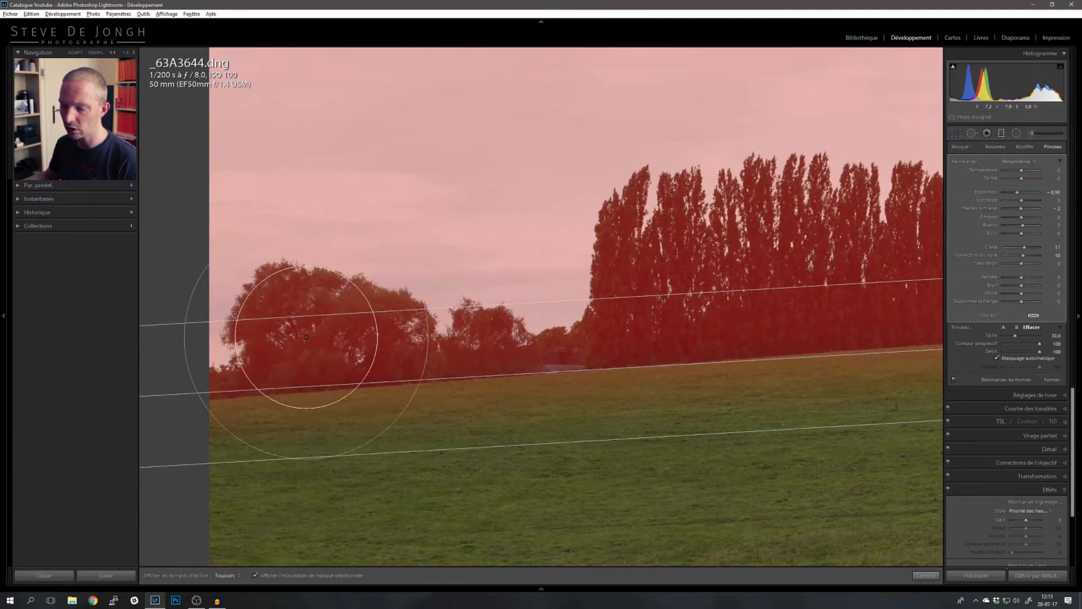
scroll(299, 321, "up", 6)
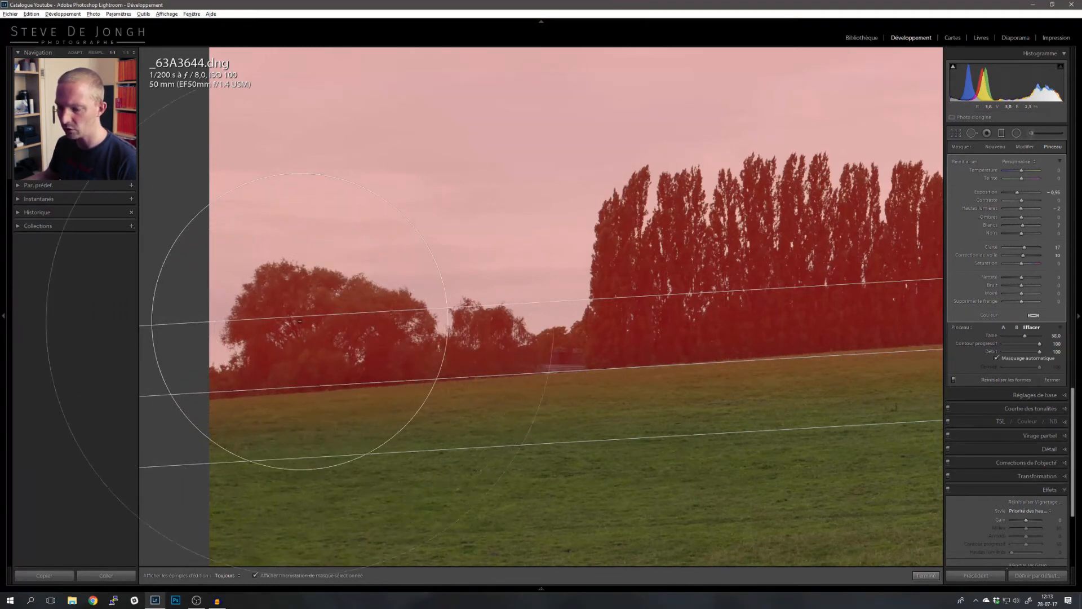
scroll(299, 321, "up", 3)
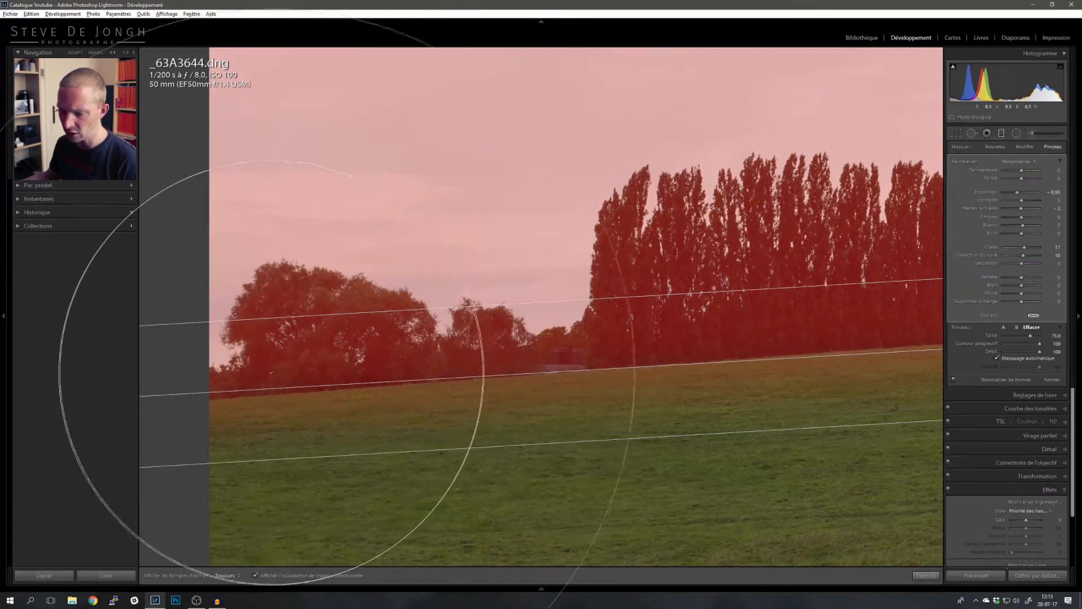
scroll(255, 366, "up", 1)
left_click_drag(255, 366, 294, 368)
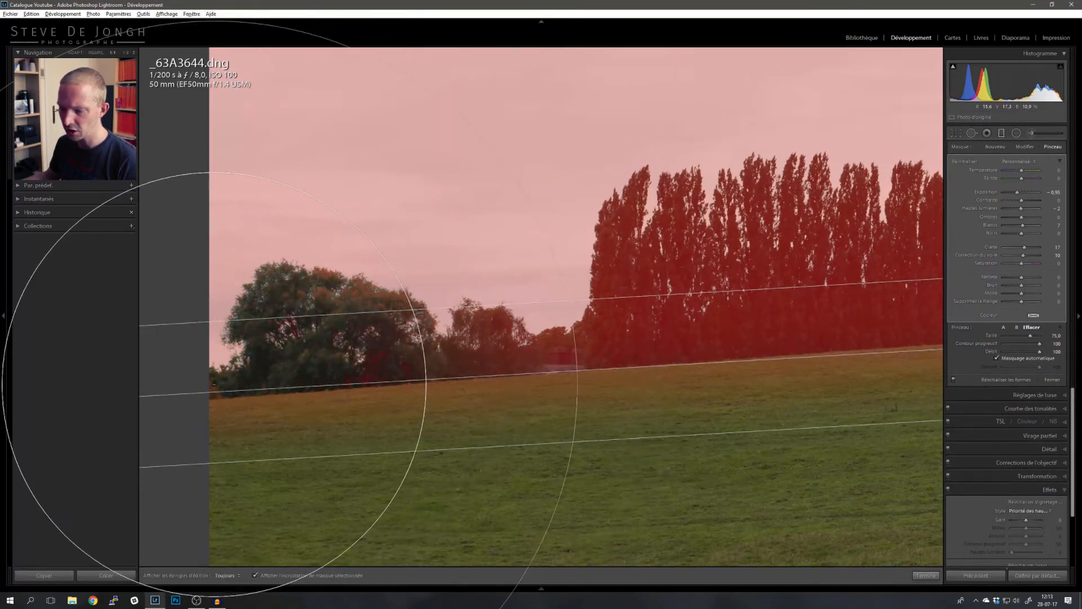
- Erase the mask from the middle trees and the tall poplars with the auto-masked eraser
key("h")
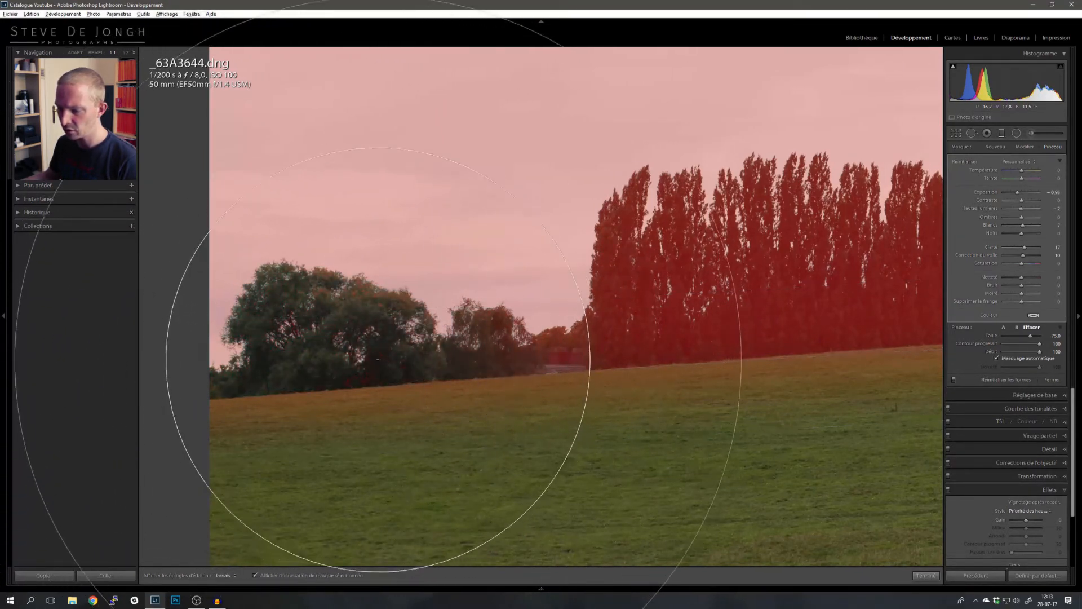
key("h")
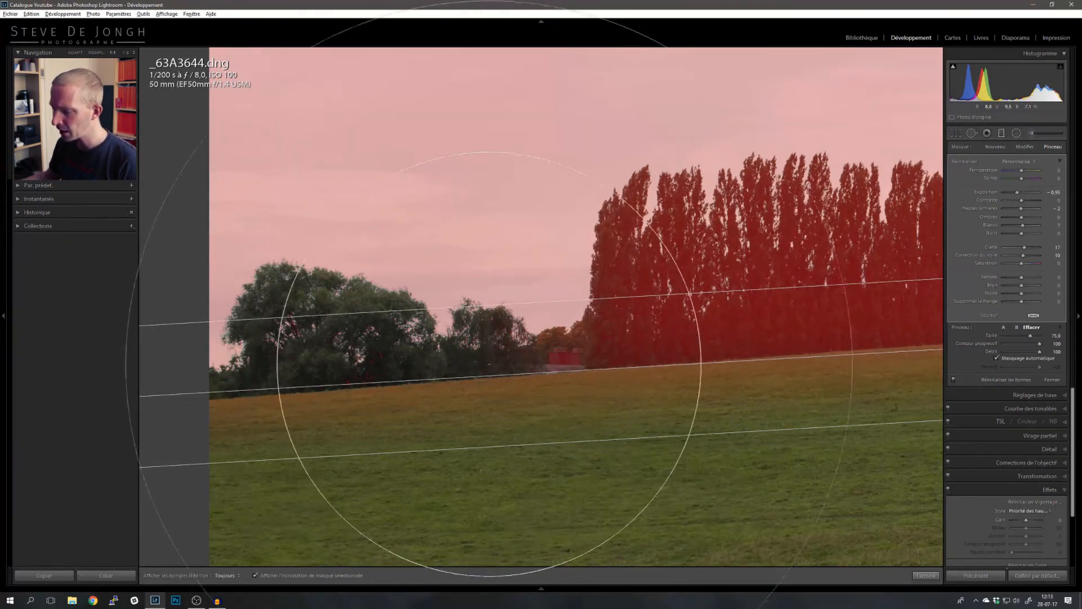
key("h")
left_click_drag(525, 361, 663, 360)
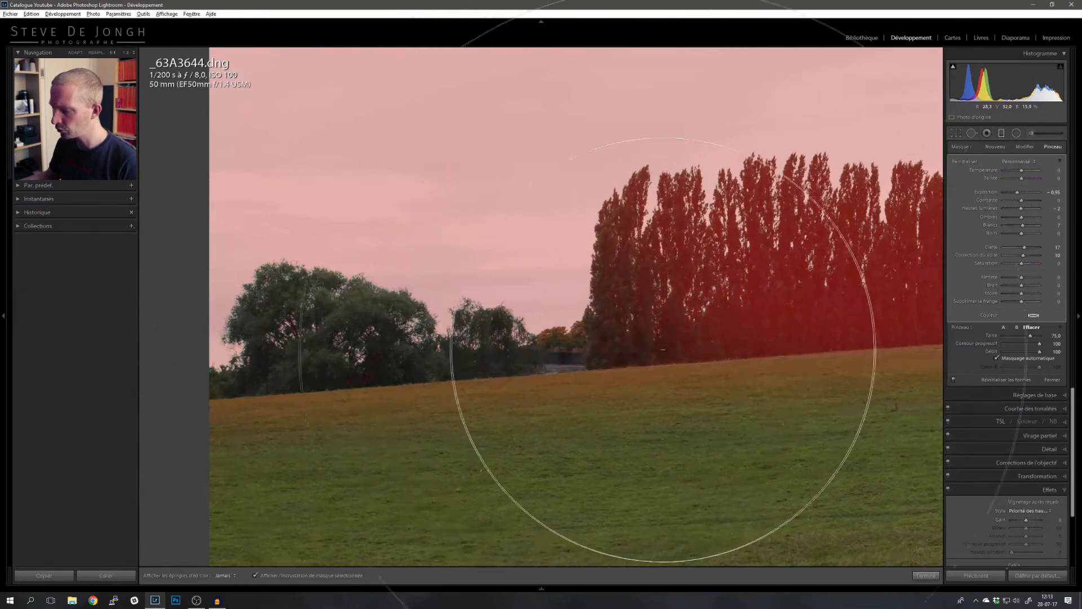
mouse_move(747, 343)
left_mouse_down()
mouse_move(652, 351)
mouse_move(854, 337)
mouse_move(736, 343)
mouse_move(772, 324)
left_mouse_up()
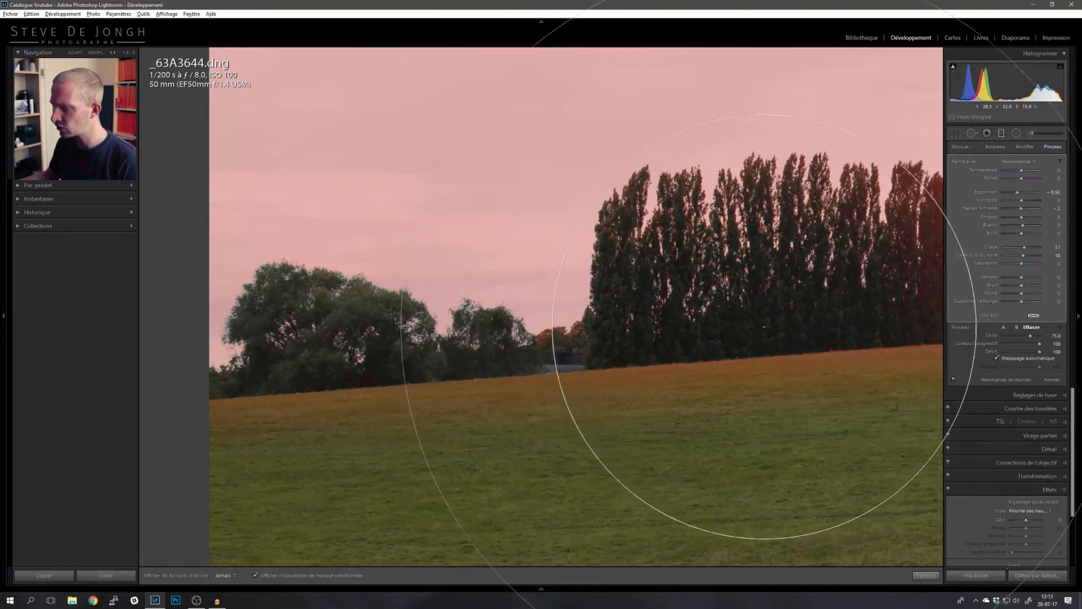
key("h")
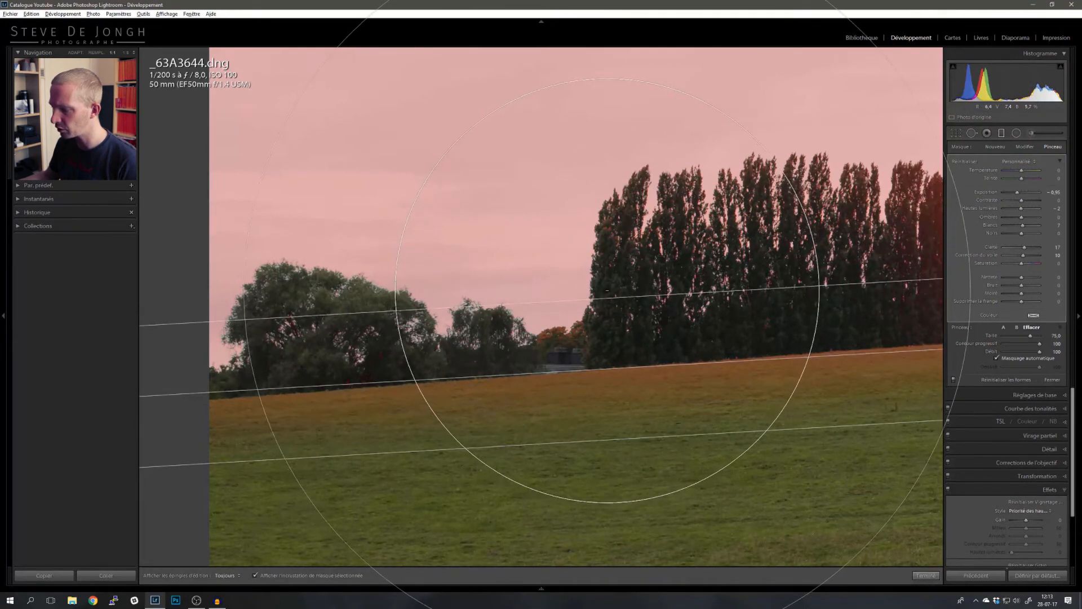
key("h")
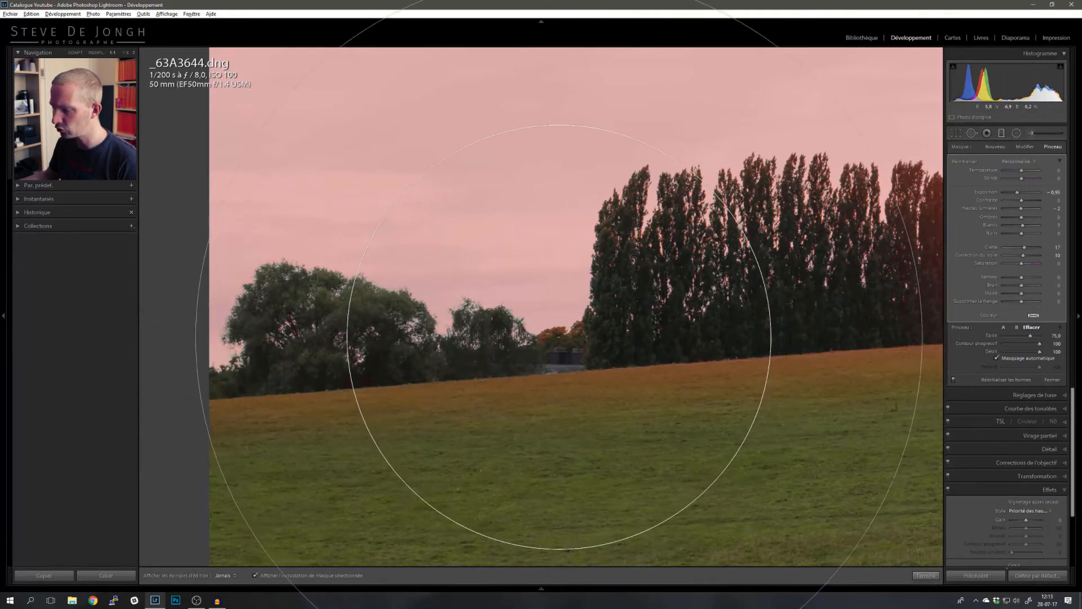
key("h")
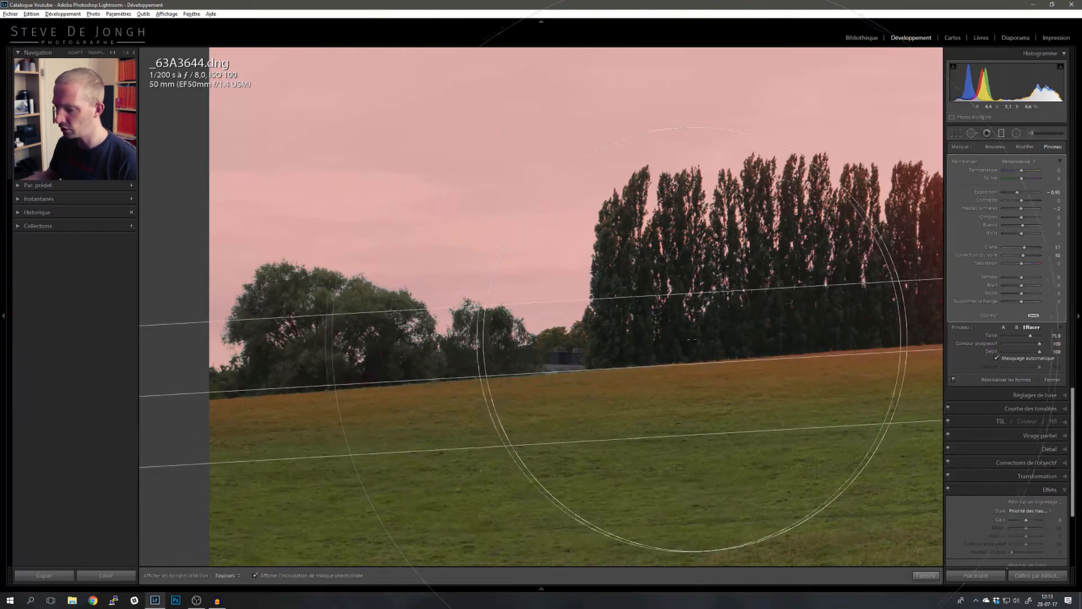
key("h")
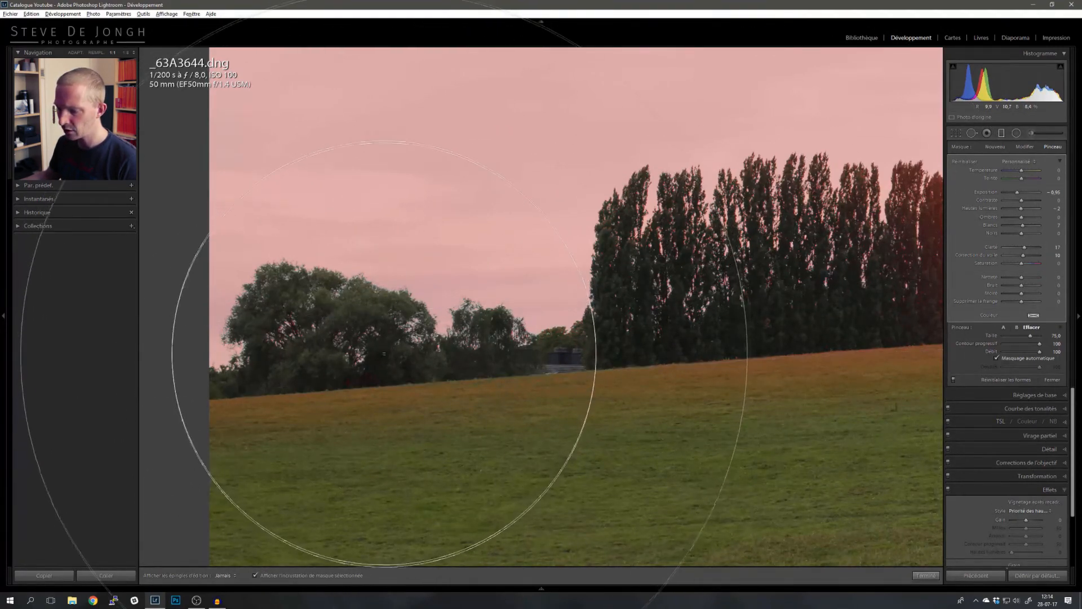
key("h")
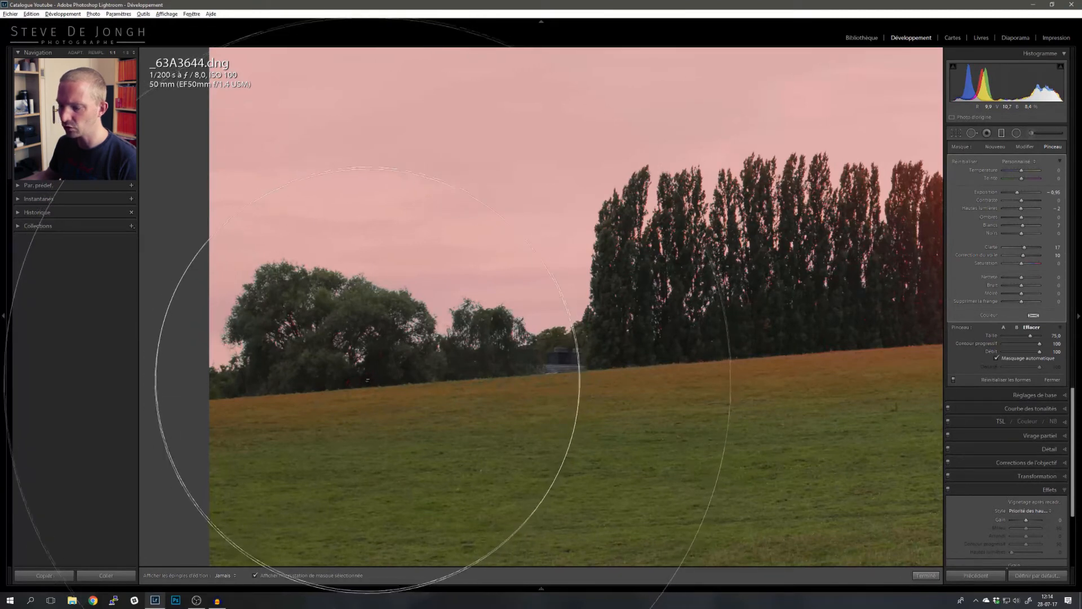
scroll(557, 331, "down", 5)
key("a")
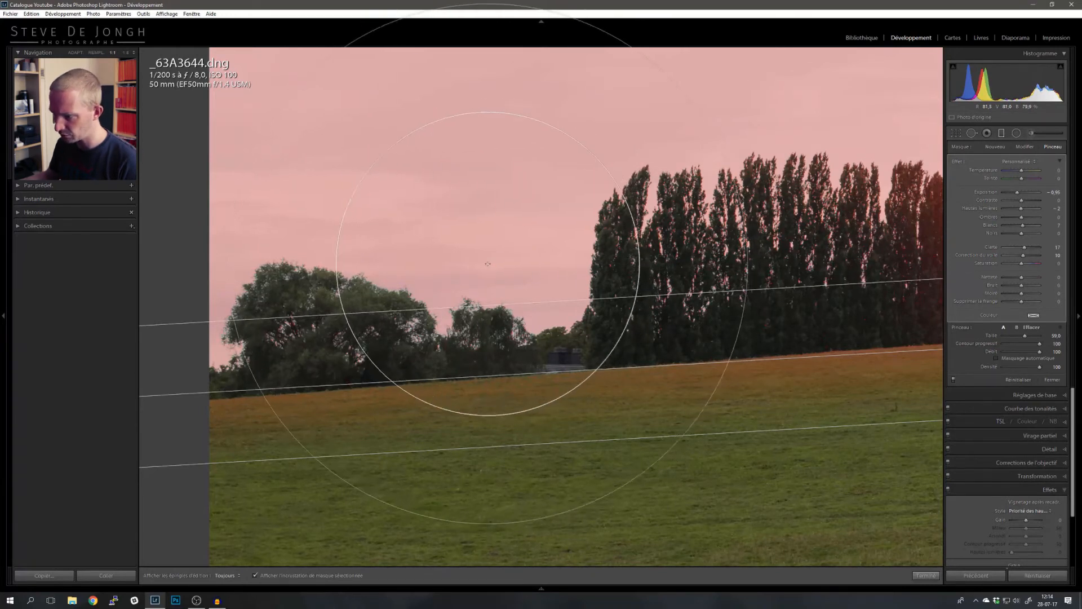
mouse_move(495, 258)
left_mouse_down()
mouse_move(490, 237)
mouse_move(483, 266)
left_mouse_up()
key("ctrl+z")
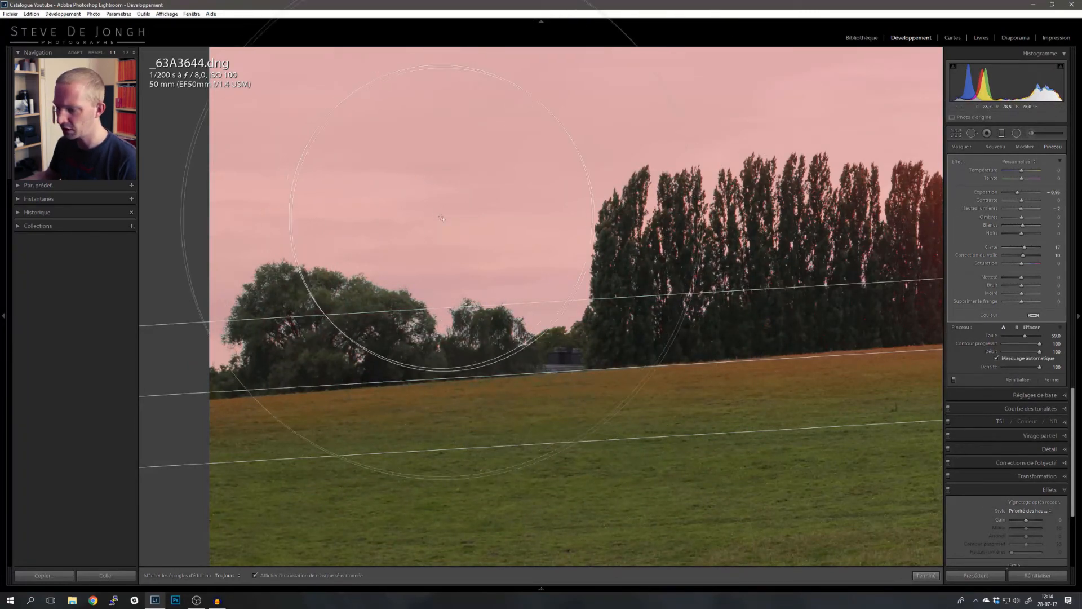
- Erase the graduated filter's mask from the distant trees and hedge on the right side of the horizon
key("h")
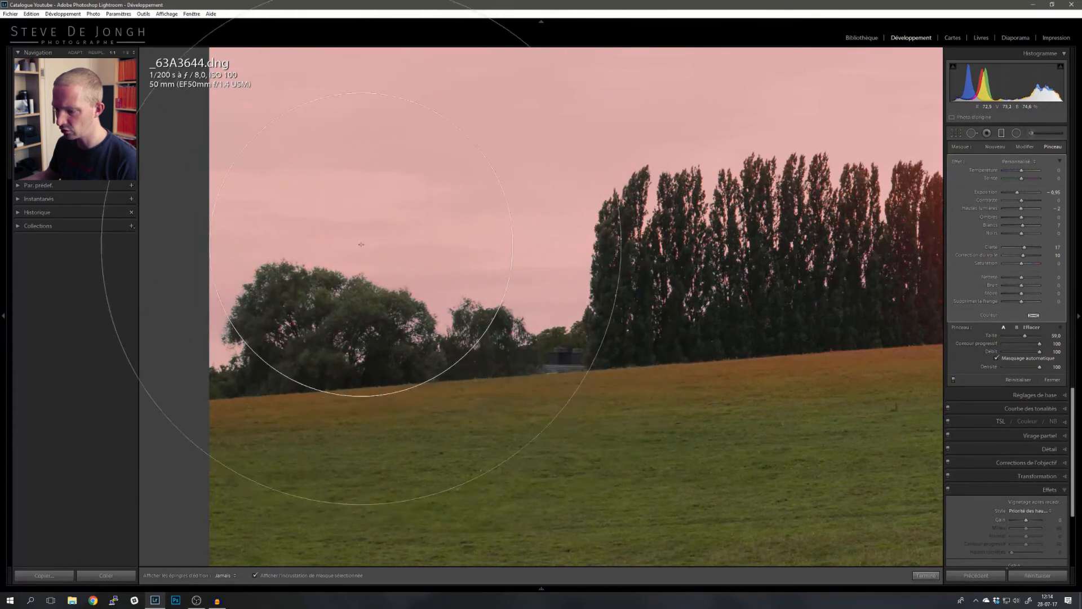
key("h")
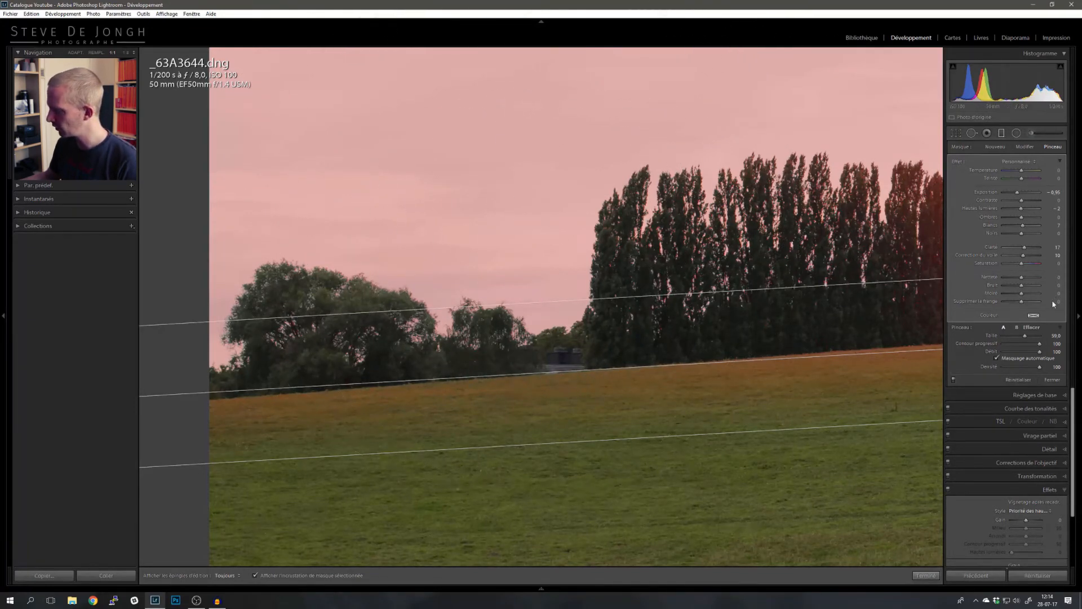
left_click_drag(576, 287, 160, 277)
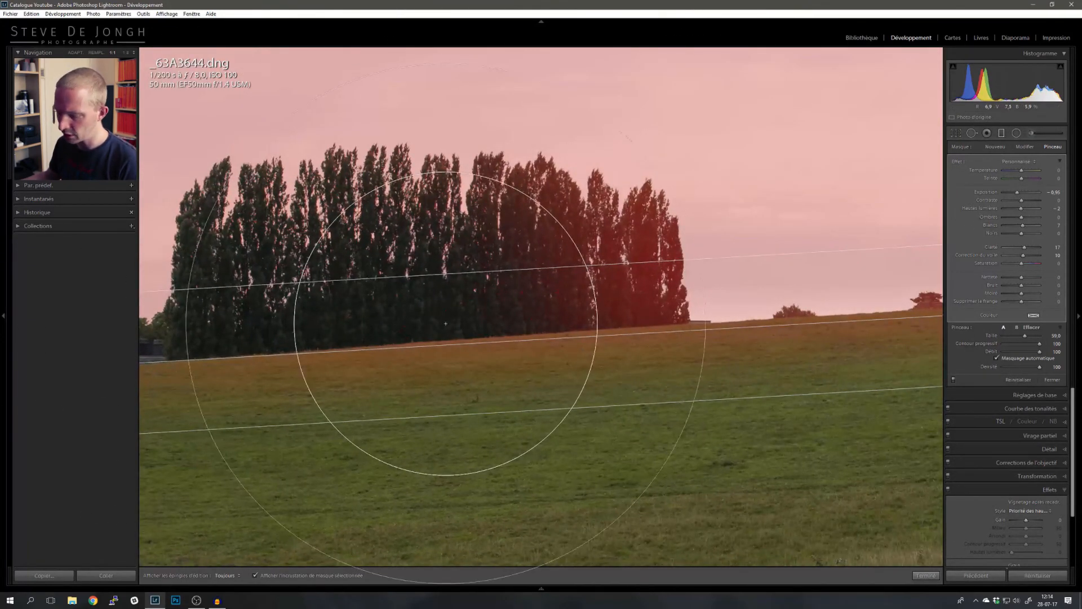
key("alt")
key("h")
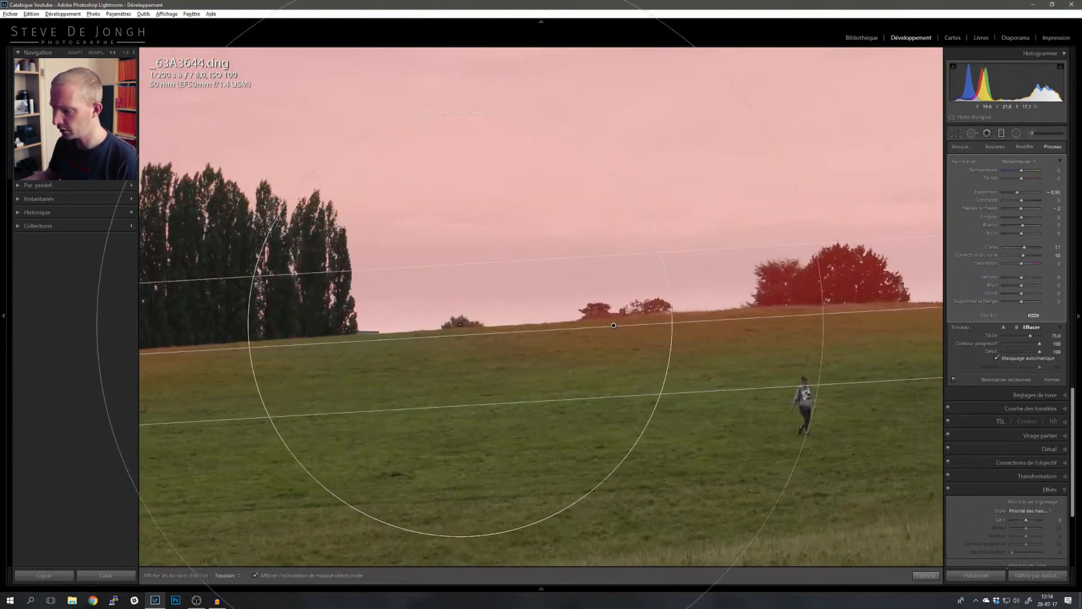
left_click_drag(461, 325, 866, 272)
mouse_move(768, 280)
left_mouse_down()
mouse_move(479, 295)
mouse_move(295, 272)
left_mouse_up()
mouse_move(621, 290)
left_mouse_down()
mouse_move(631, 285)
mouse_move(482, 307)
left_mouse_up()
left_click_drag(654, 297, 666, 292)
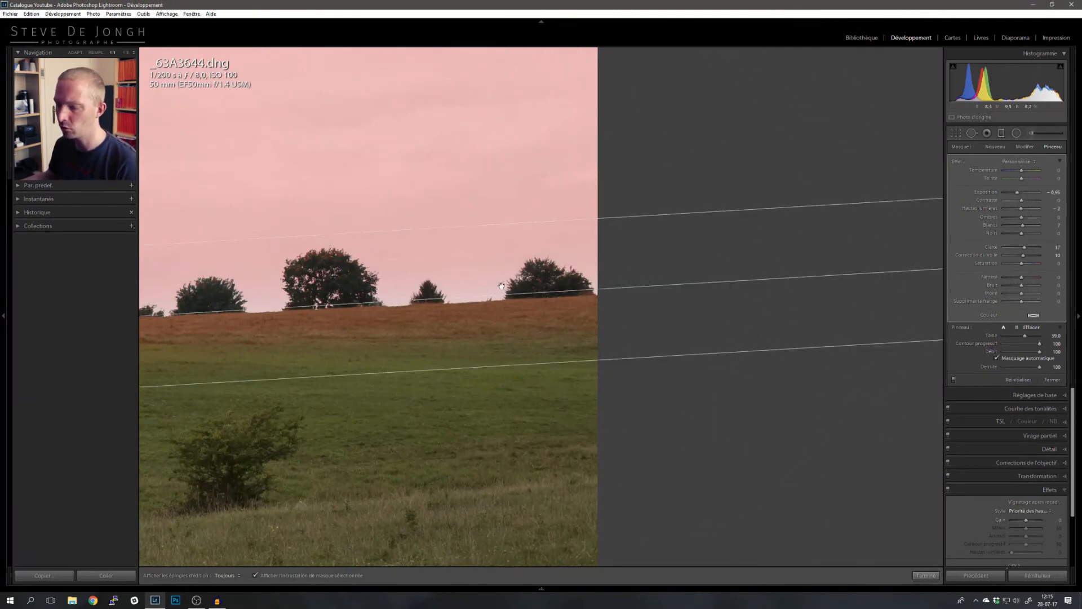
- Erase the mask from the small trees along the hilltop ridge, checking the result with the mask overlay
left_click_drag(405, 284, 728, 276)
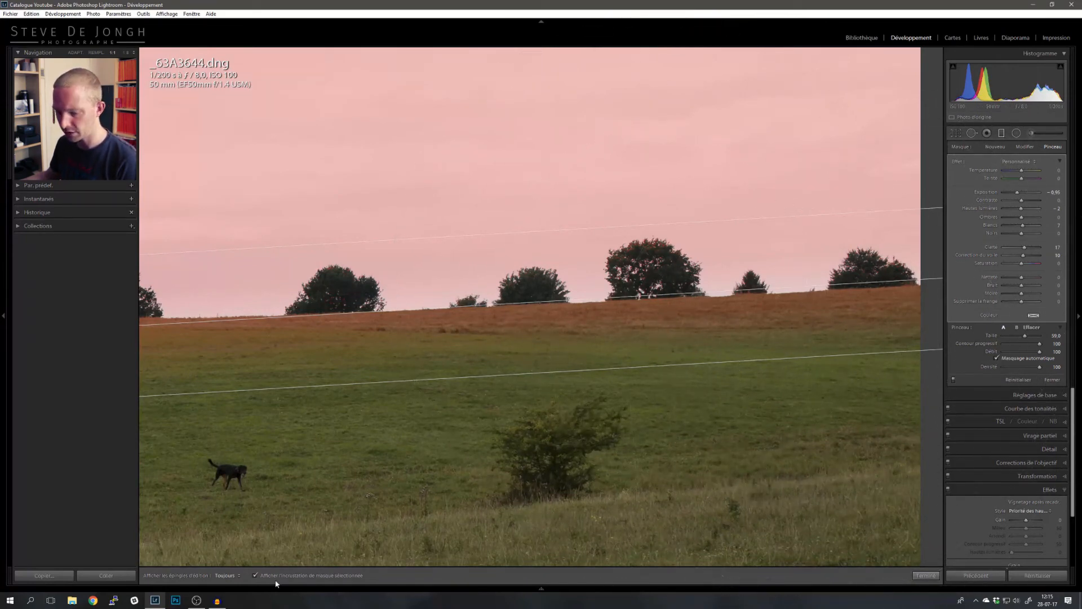
left_click(261, 579)
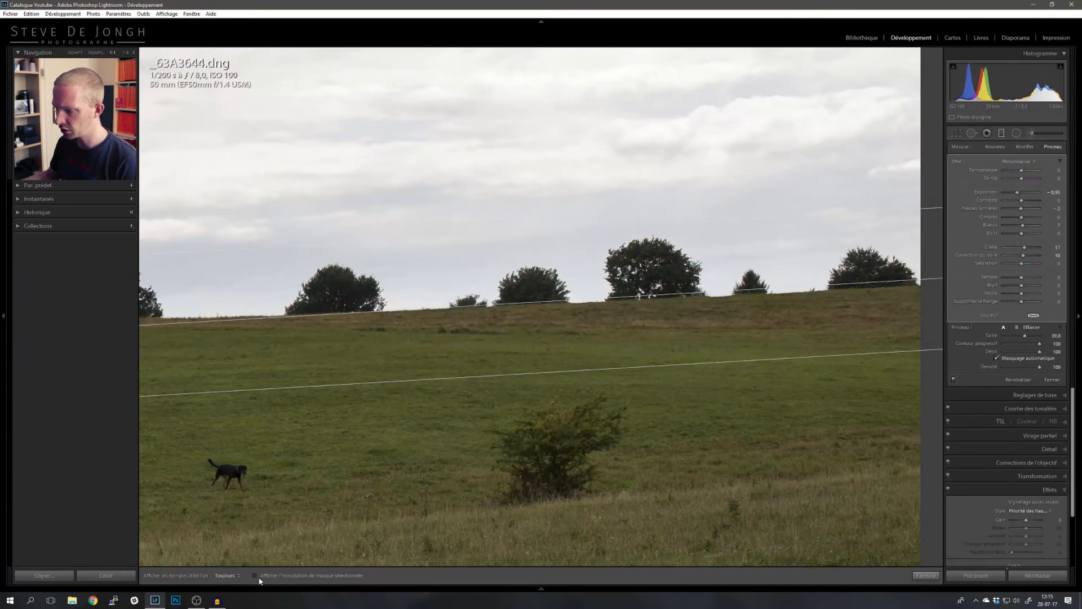
left_click(254, 576)
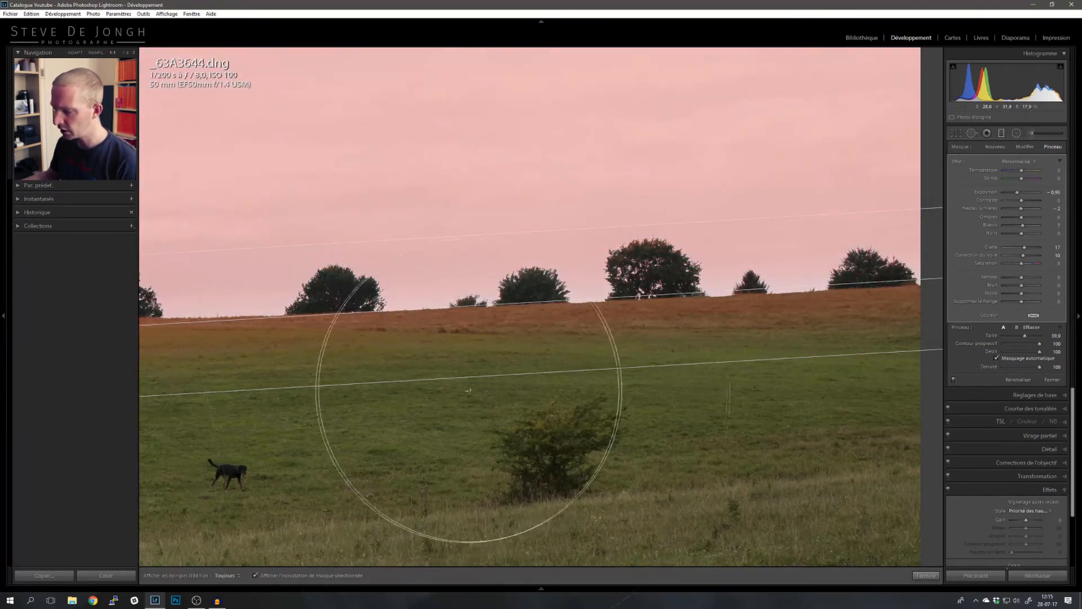
left_click_drag(738, 320, 557, 336)
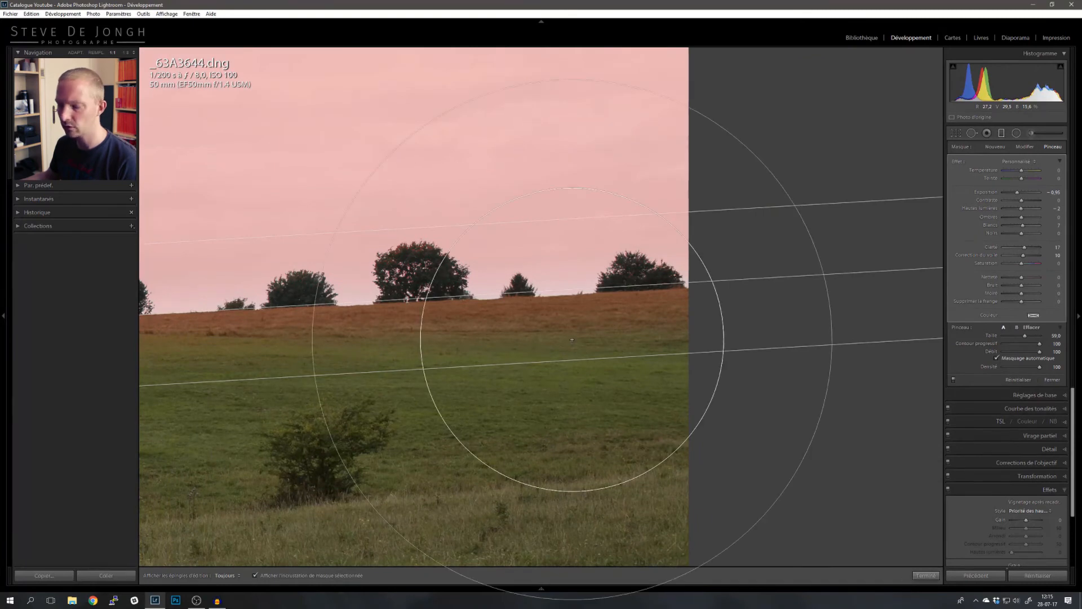
key("alt")
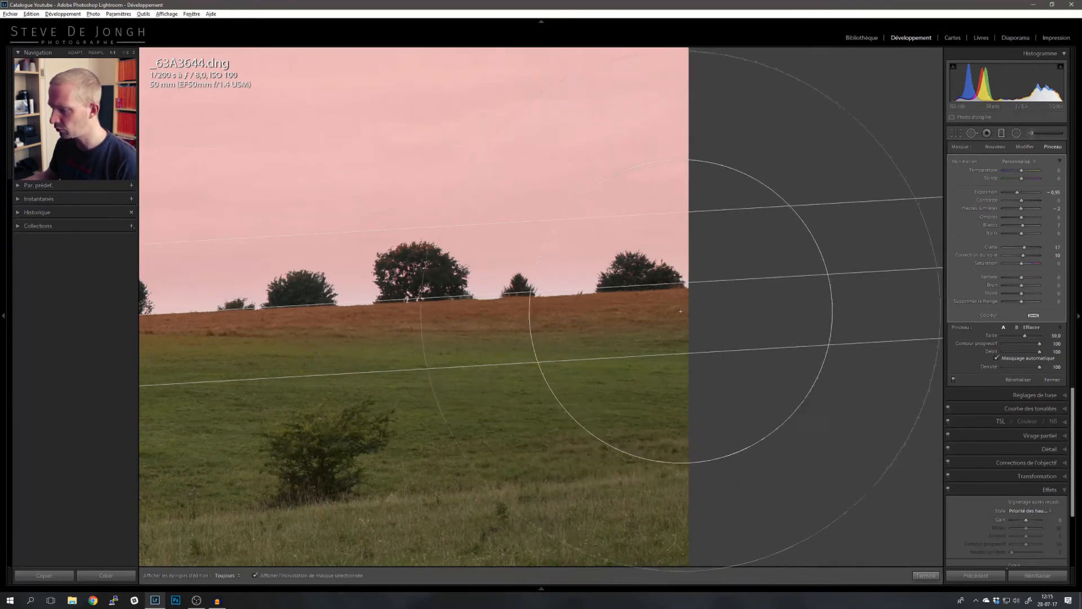
mouse_move(675, 308)
left_mouse_down()
mouse_move(539, 324)
mouse_move(199, 326)
mouse_move(420, 342)
mouse_move(619, 313)
mouse_move(413, 339)
mouse_move(764, 349)
mouse_move(987, 336)
left_mouse_up()
key("space")
key("alt")
mouse_move(404, 319)
left_mouse_down()
mouse_move(571, 296)
mouse_move(478, 309)
mouse_move(335, 300)
mouse_move(411, 298)
mouse_move(394, 301)
mouse_move(432, 323)
left_mouse_up()
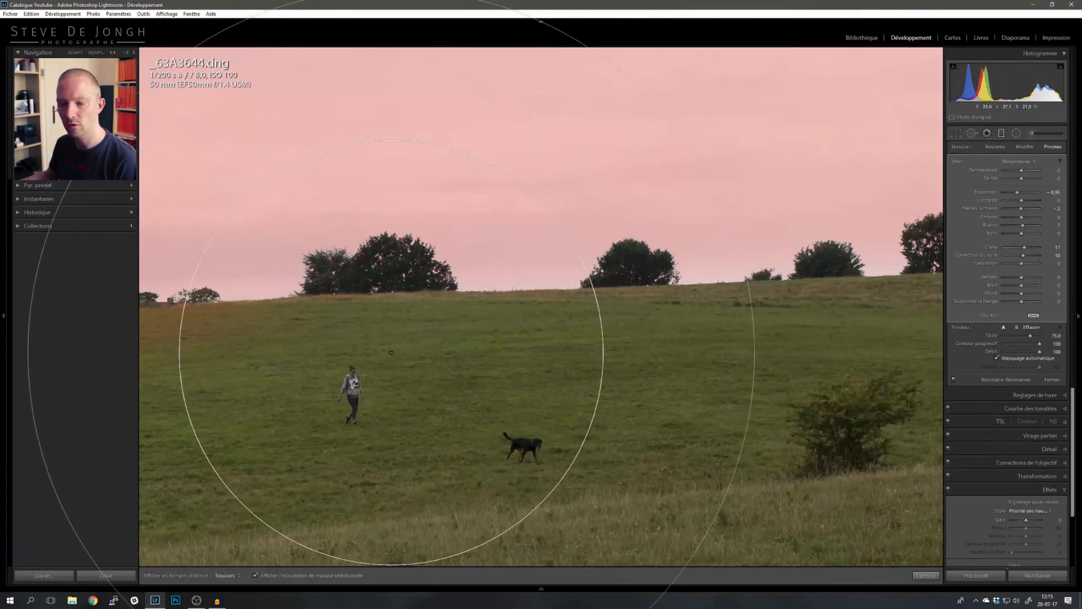
- Erase remaining mask spots along the horizon beside the poplars and the left tree line
mouse_move(391, 353)
left_mouse_down()
mouse_move(725, 336)
mouse_move(829, 367)
left_mouse_up()
key("alt")
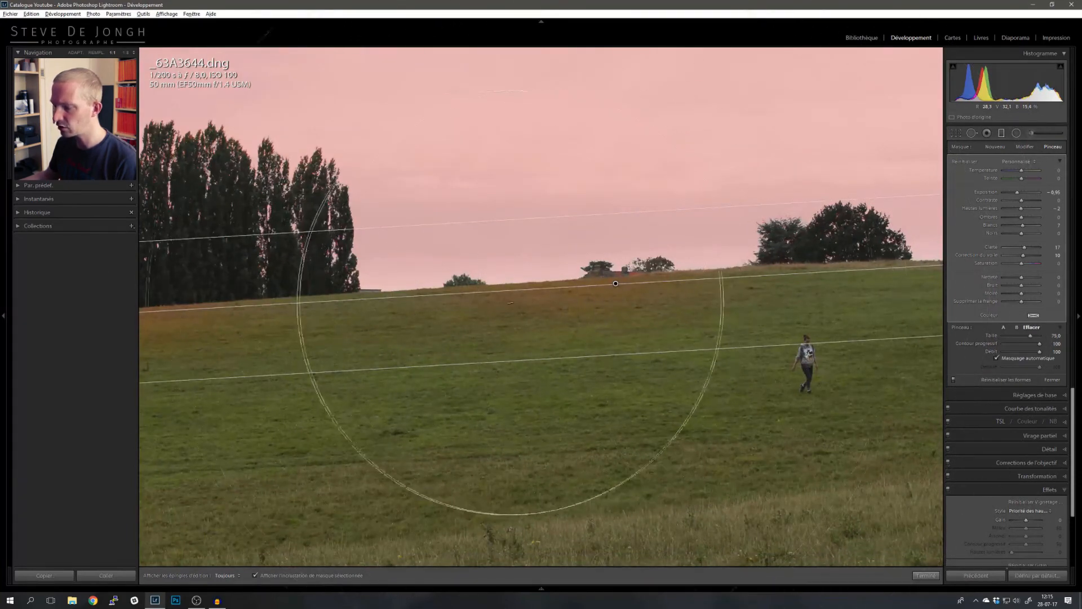
mouse_move(611, 301)
left_mouse_down()
mouse_move(744, 294)
mouse_move(630, 301)
mouse_move(722, 302)
left_mouse_up()
mouse_move(329, 334)
left_mouse_down()
mouse_move(703, 323)
mouse_move(841, 307)
left_mouse_up()
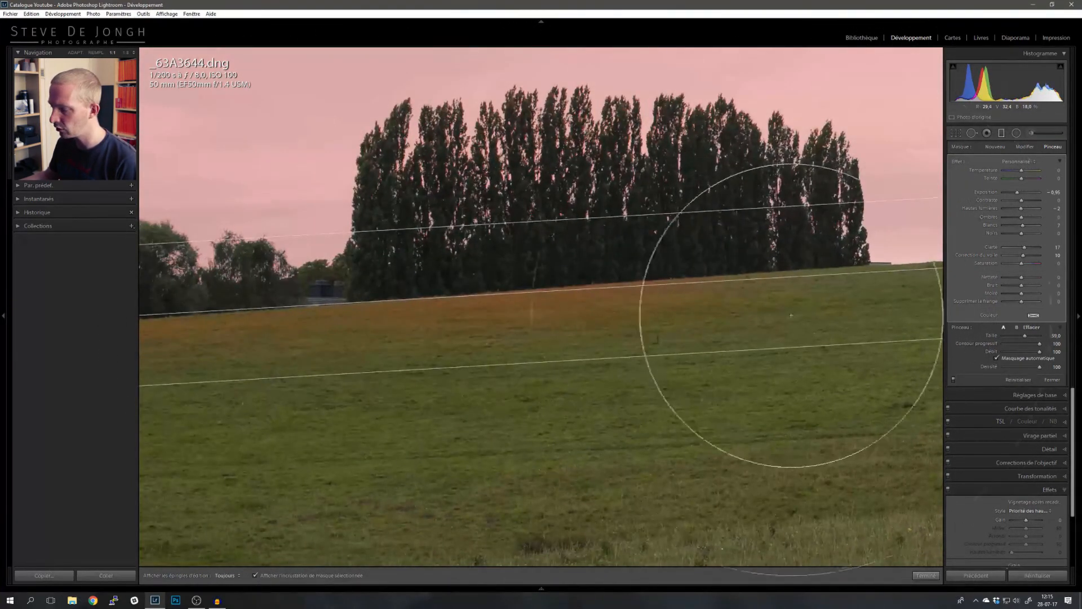
key("alt")
mouse_move(446, 321)
left_mouse_down()
mouse_move(633, 308)
mouse_move(604, 300)
mouse_move(704, 303)
left_mouse_up()
left_click_drag(485, 332, 835, 315)
key("alt")
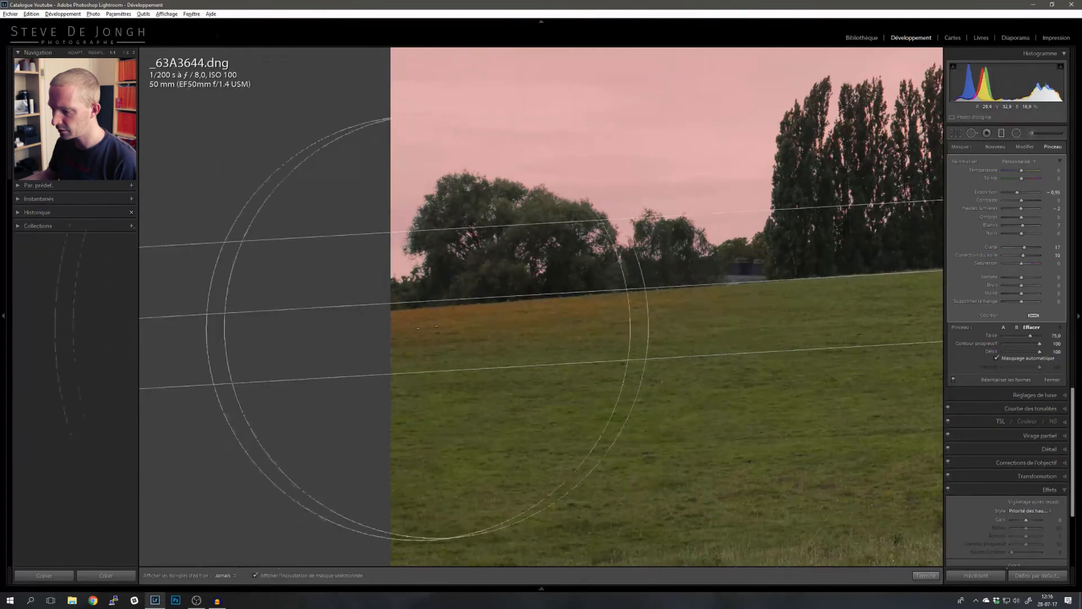
- Shrink the eraser to size 15 and inspect the sky mask overlay across the whole photo
key("z")
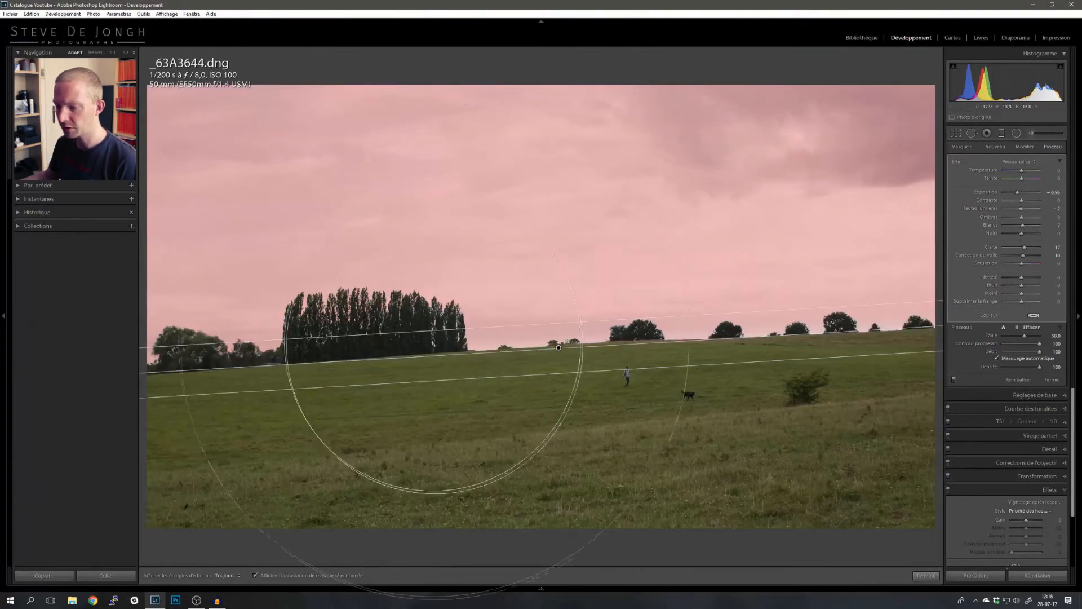
scroll(452, 345, "down", 5)
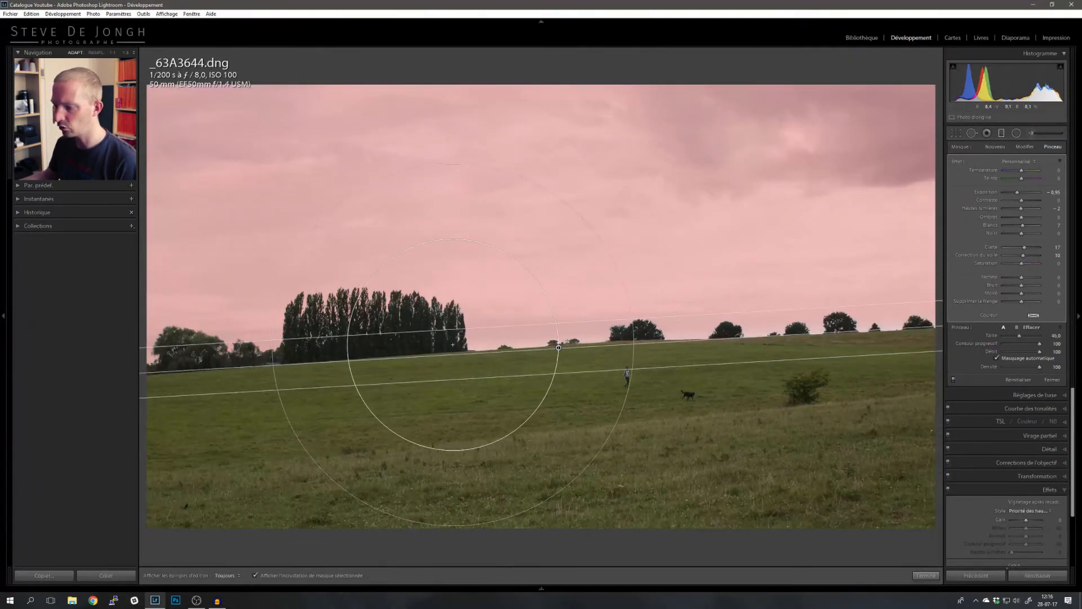
scroll(415, 358, "down", 8)
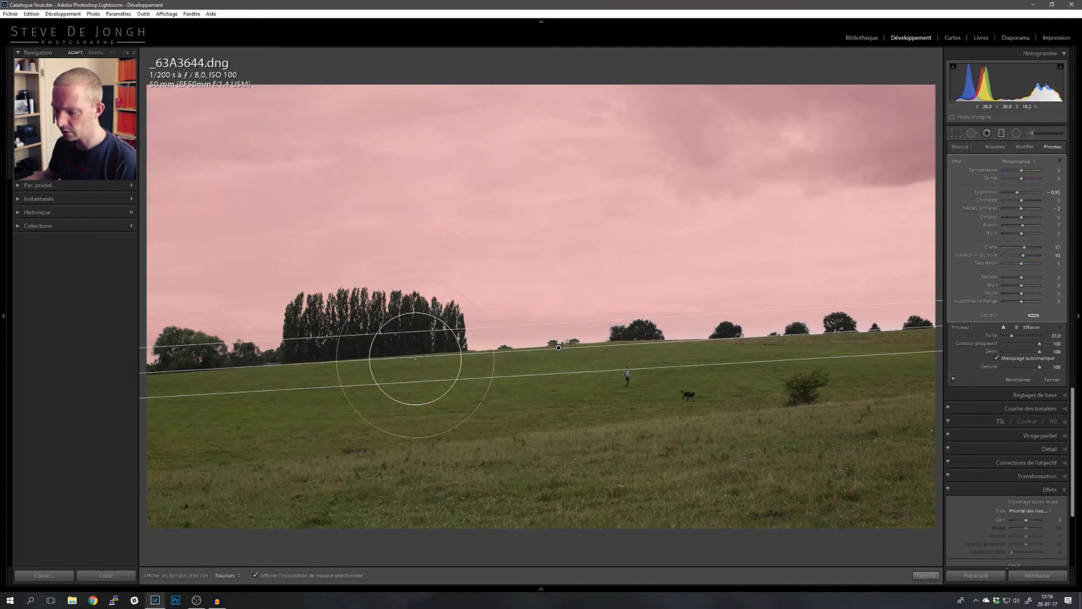
scroll(416, 358, "down", 4)
left_click(278, 579)
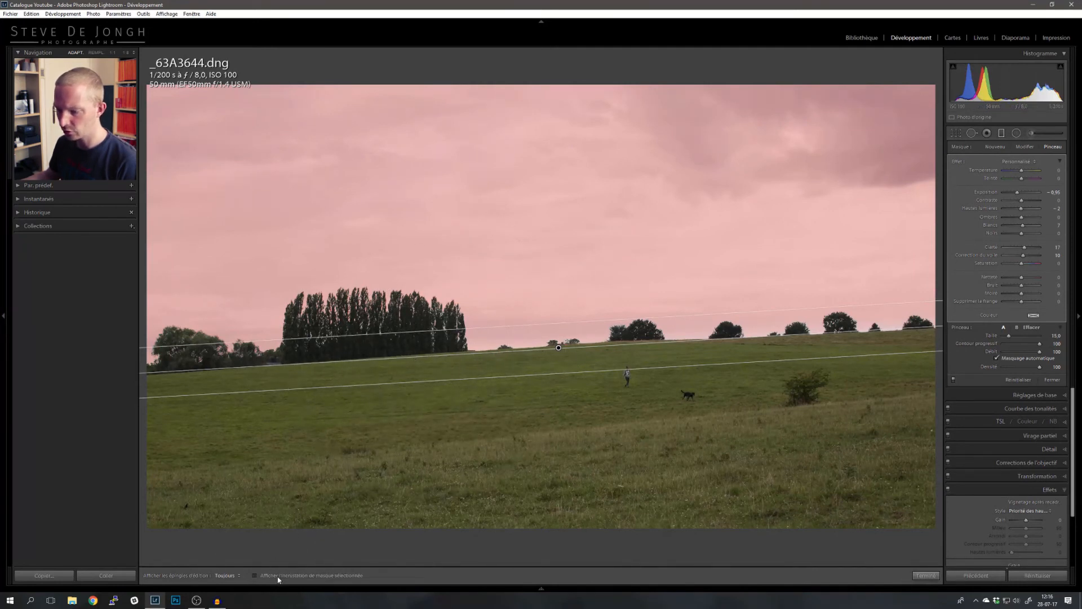
left_click(272, 580)
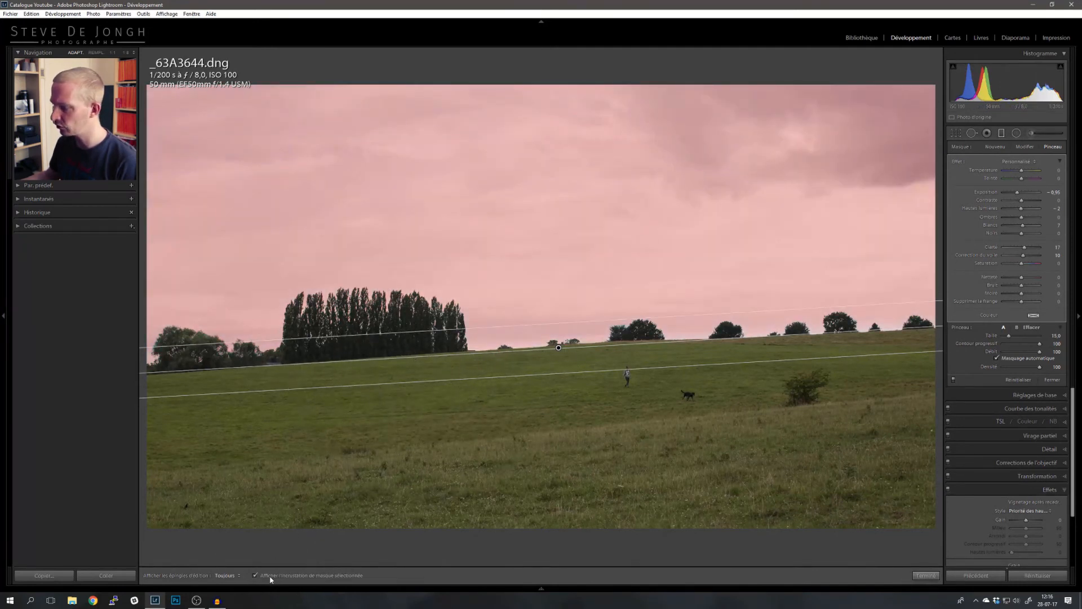
left_click(271, 579)
left_click(271, 579)
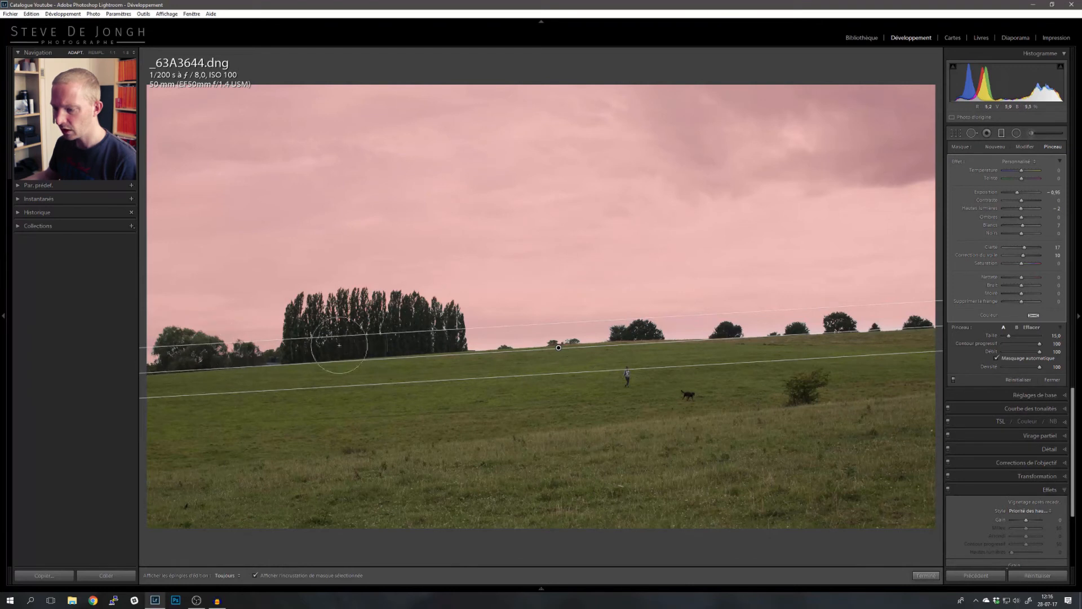
left_click(254, 575)
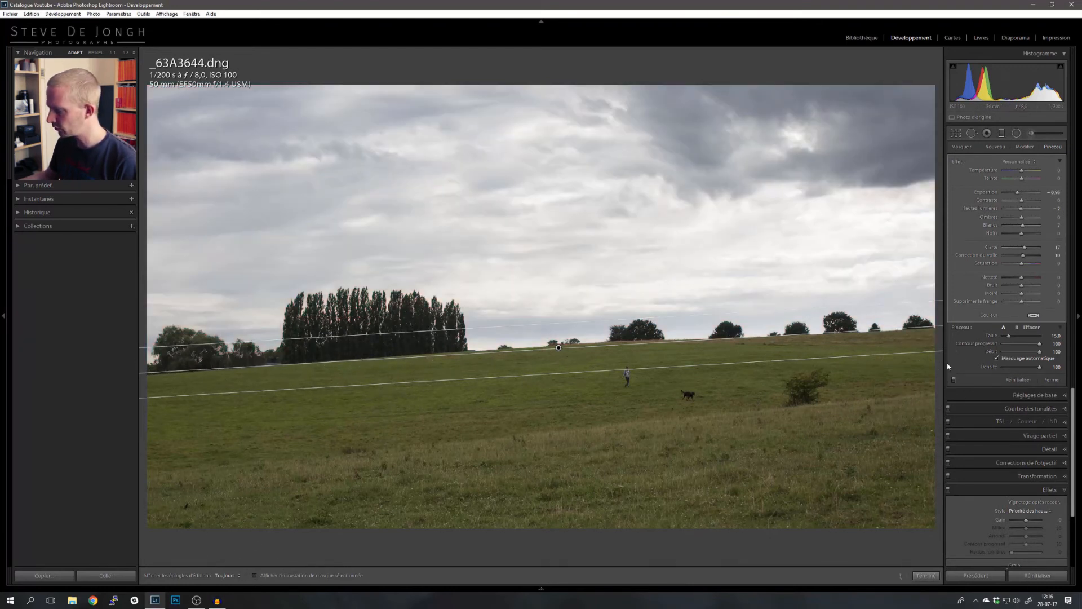
- Set the edit pin display to Auto and toggle the graduated filter on and off to compare before and after
left_click(230, 575)
left_click(220, 538)
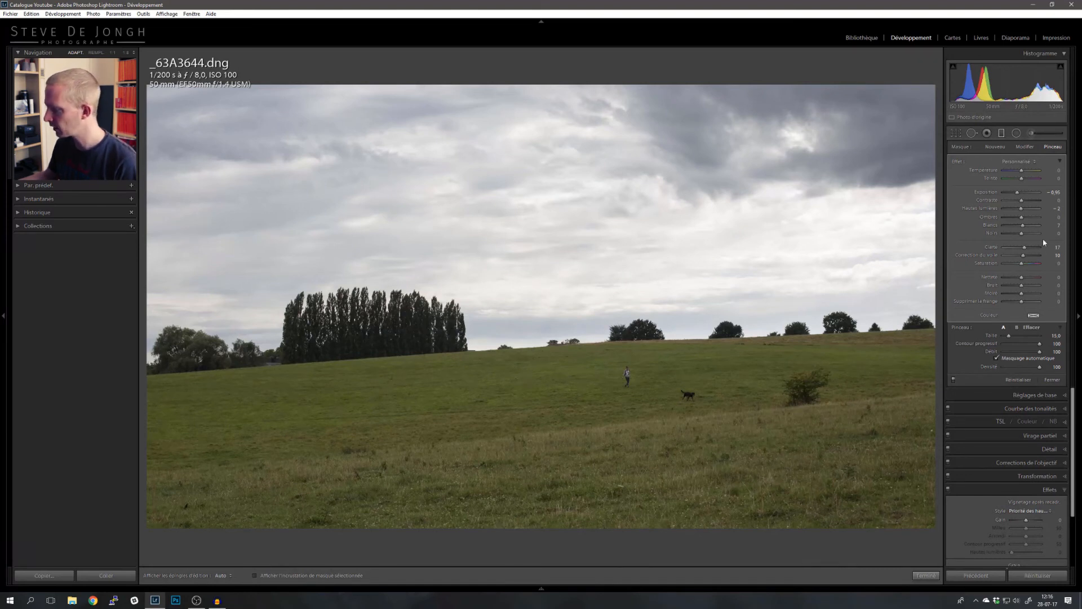
left_click(953, 381)
left_click(953, 380)
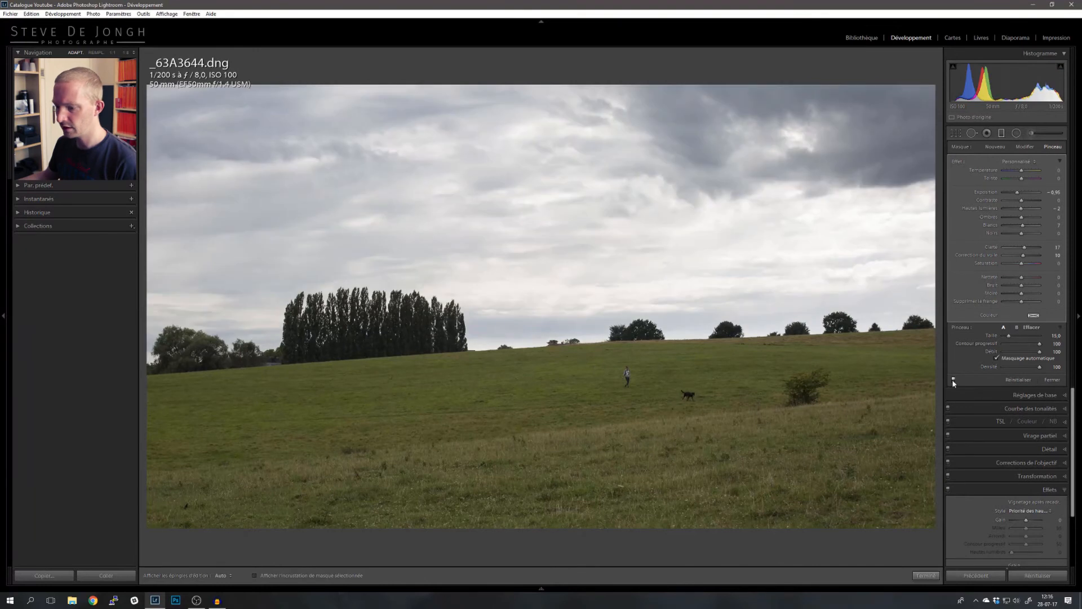
left_click(954, 381)
left_click(954, 381)
left_click(953, 381)
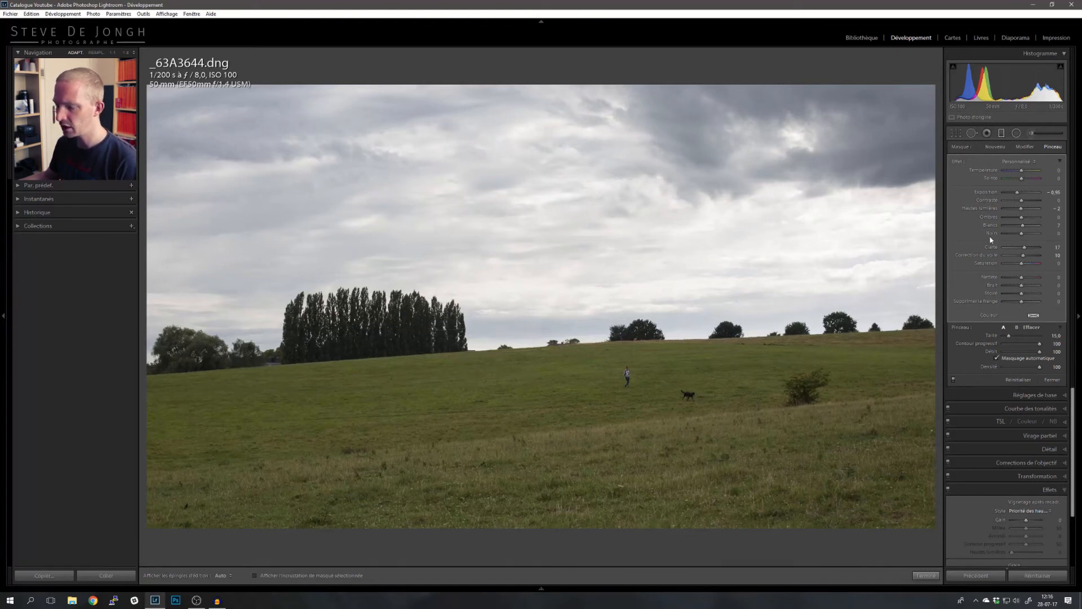
left_click(265, 577)
left_click(265, 576)
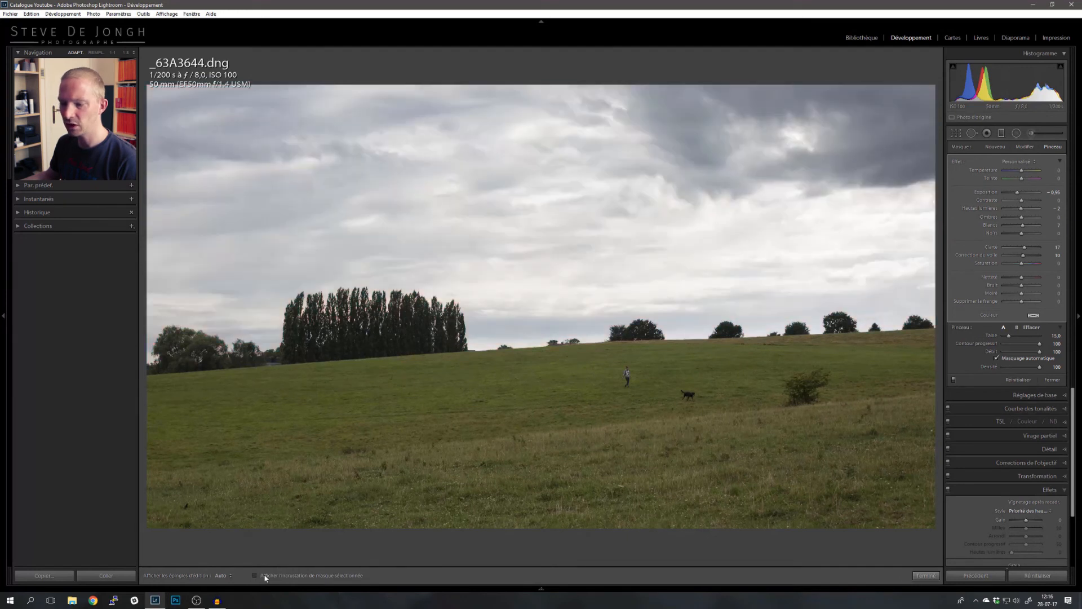
left_click(265, 577)
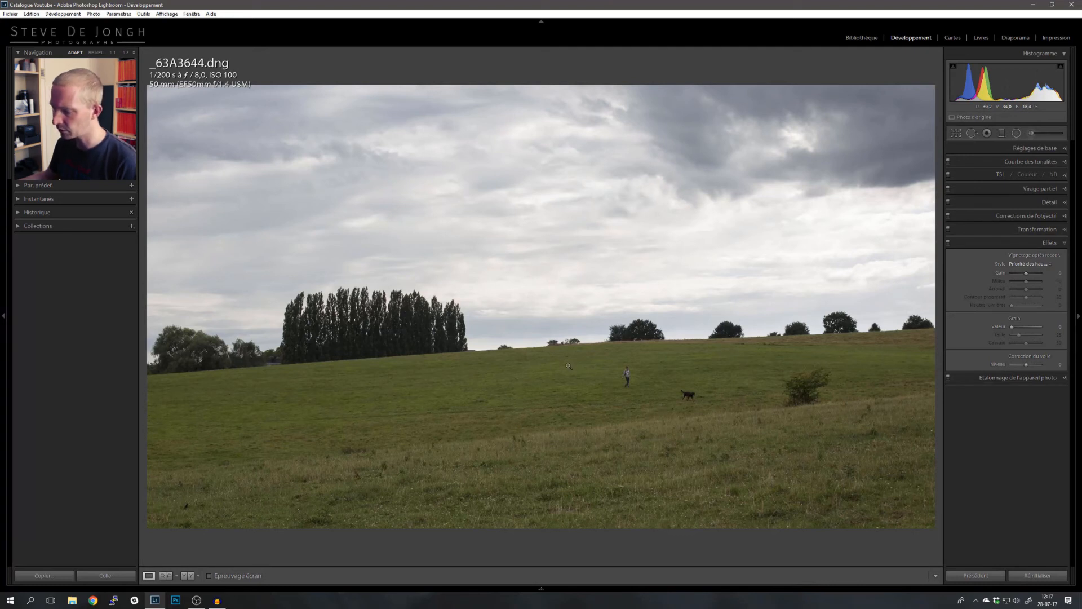
- Draw a new graduated filter rising from the field up to the horizon, aligning its angle with the hill slope
left_click(1002, 133)
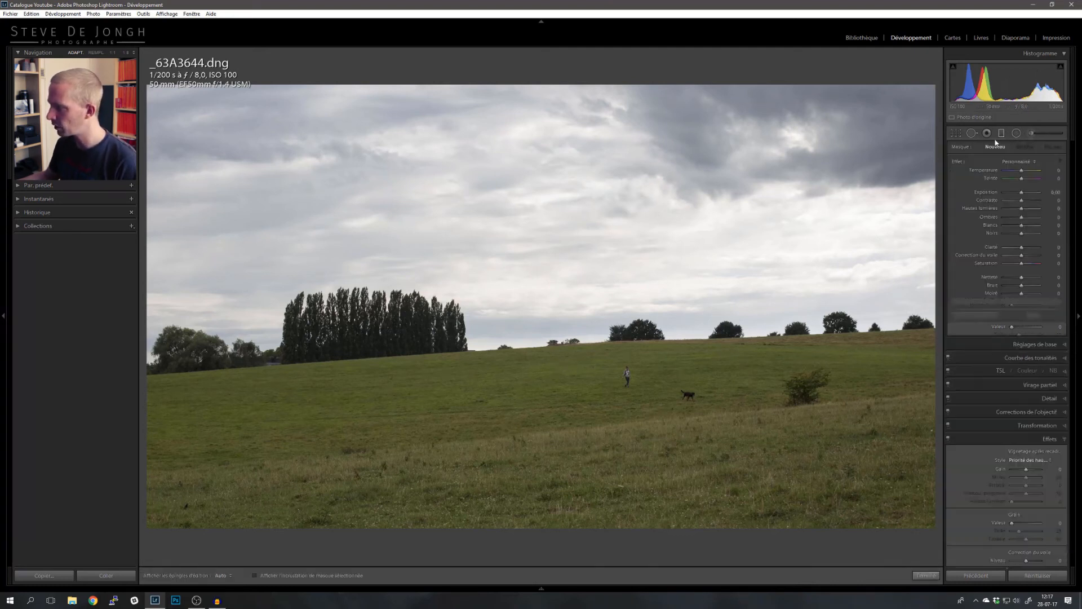
left_click_drag(553, 401, 531, 349)
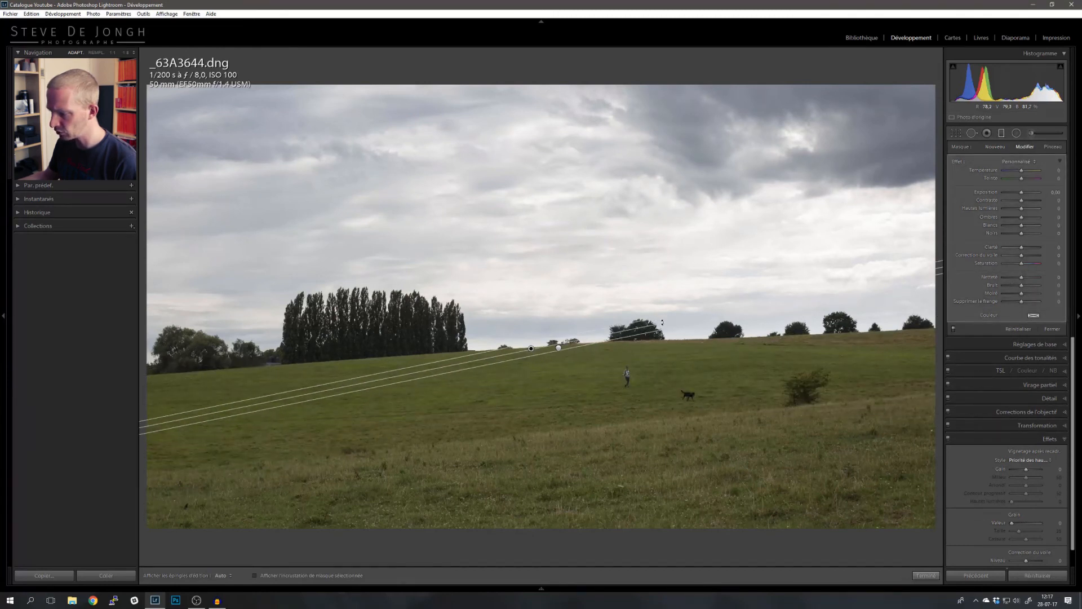
left_click_drag(662, 322, 679, 328)
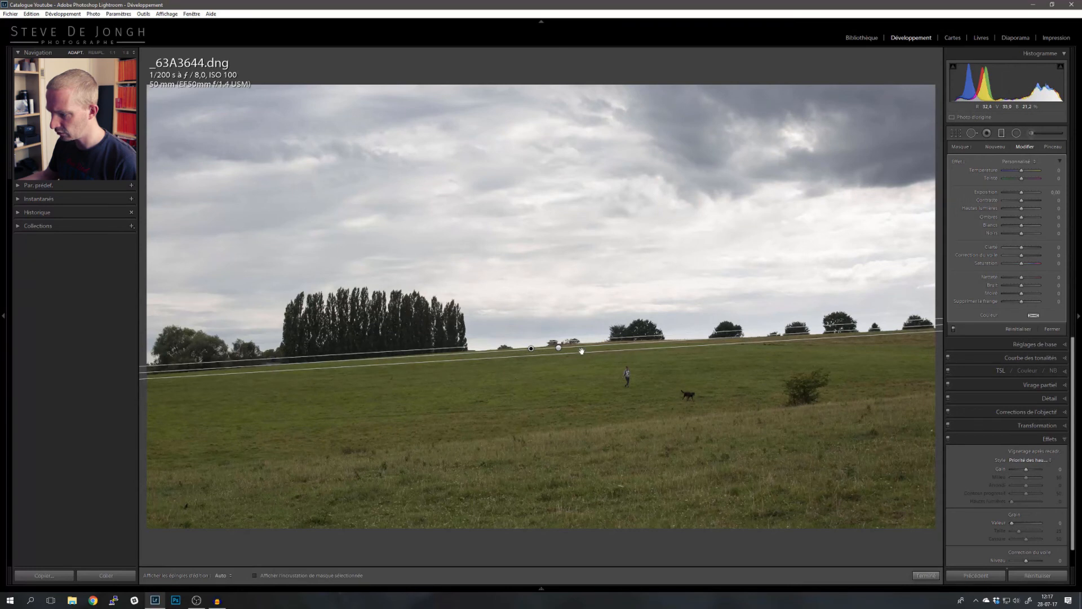
left_click_drag(582, 352, 530, 353)
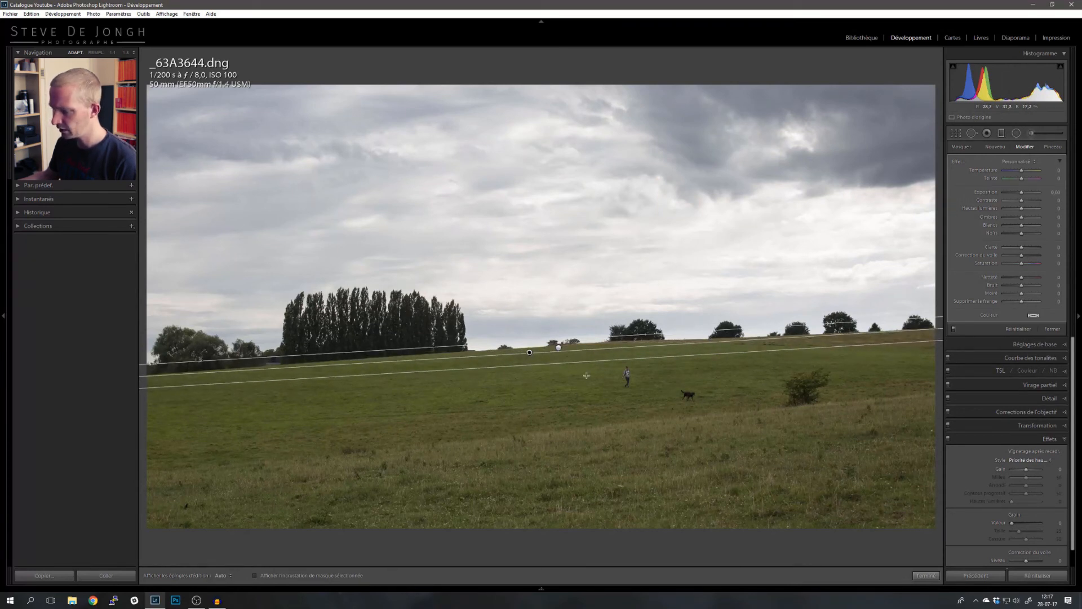
left_click_drag(528, 355, 529, 351)
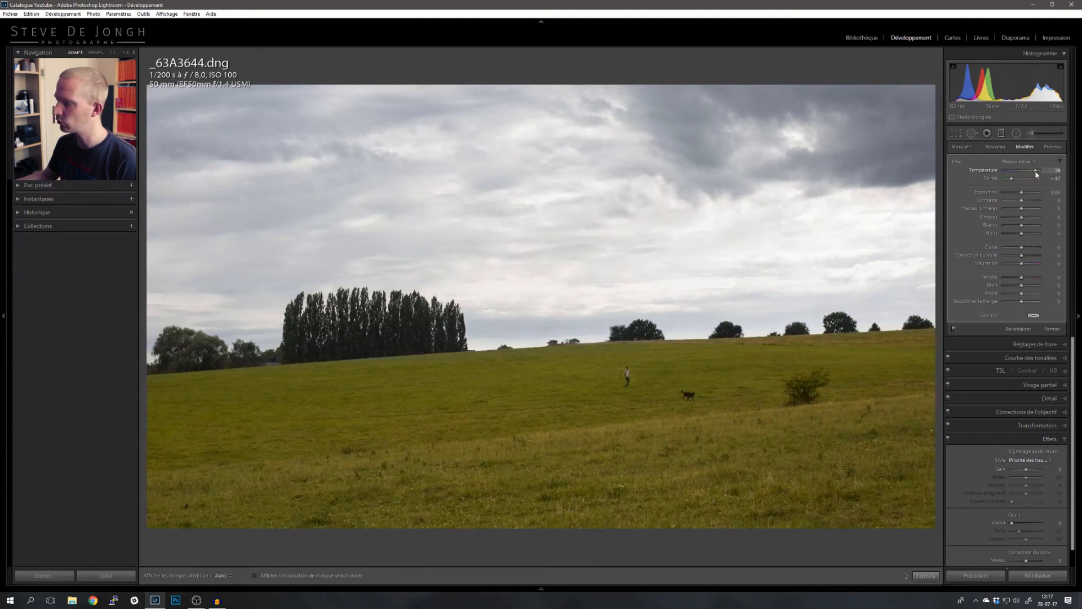
- Set the field filter's tint to +57 and toggle the filter off and on to compare
left_click_drag(1035, 174, 1034, 174)
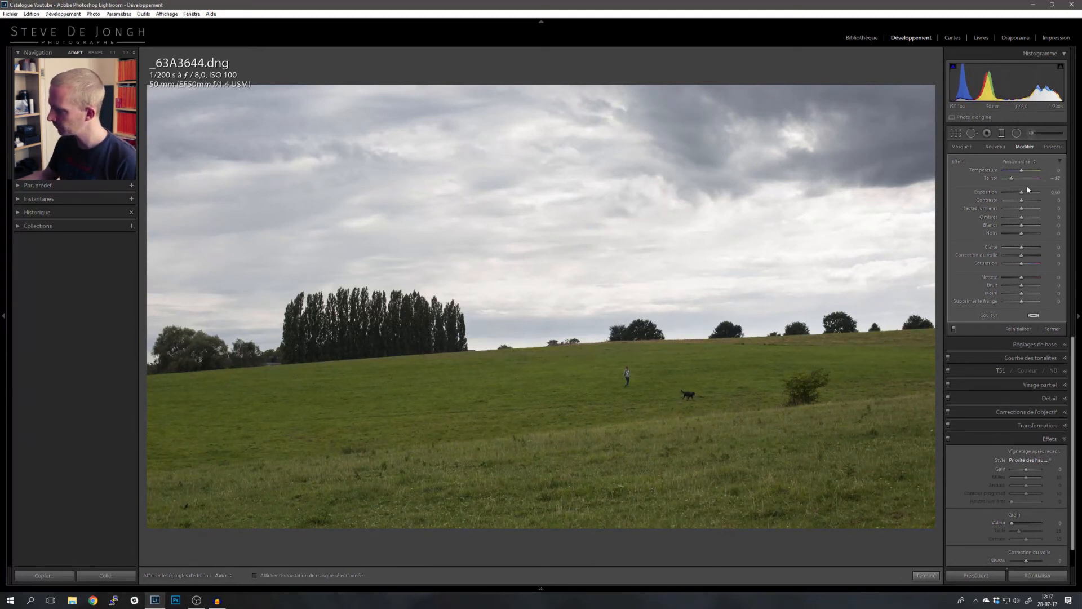
left_click_drag(1022, 193, 1022, 196)
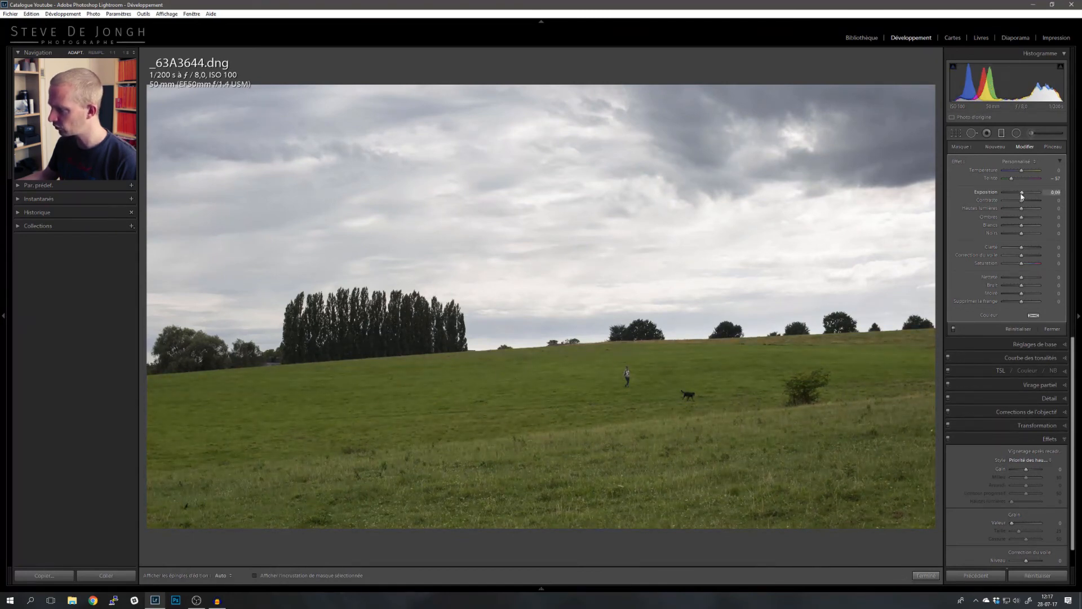
left_click(954, 330)
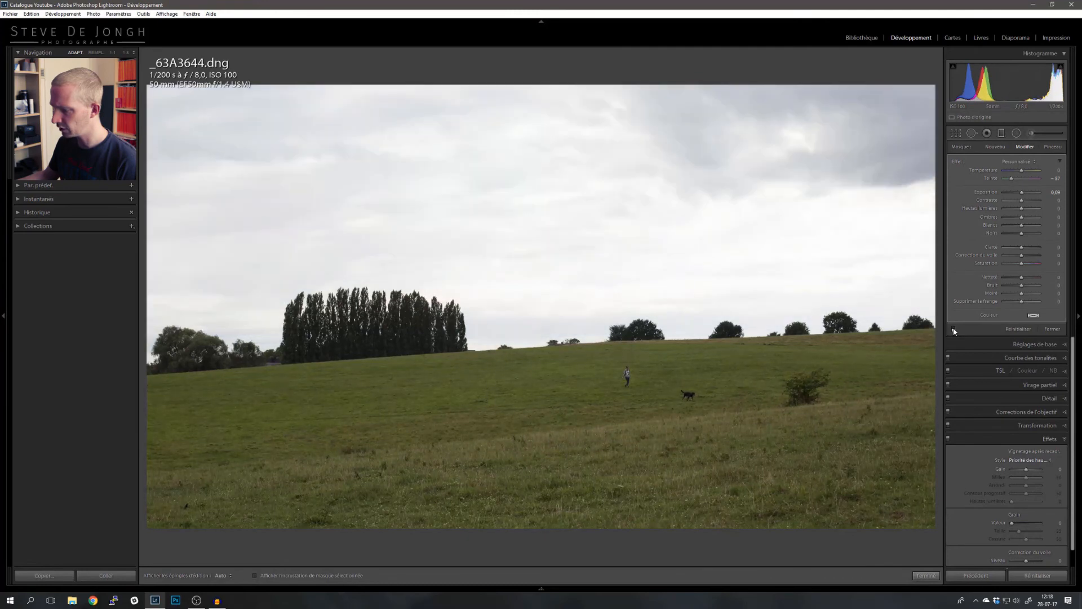
left_click(954, 330)
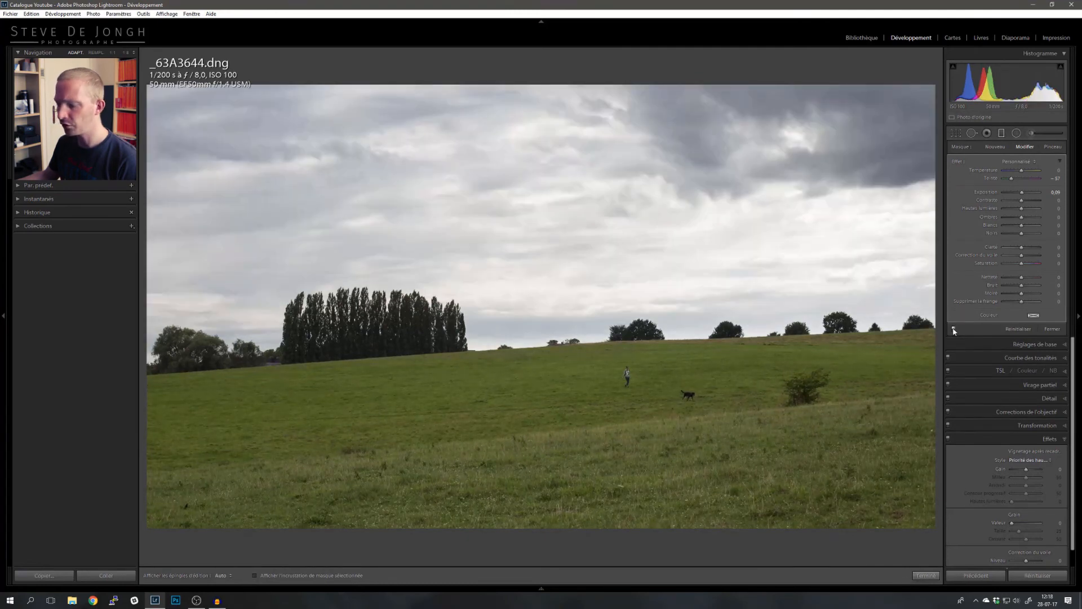
- Toggle the graduated filter effects off and on several times to compare the photo with and without them
left_click(954, 330)
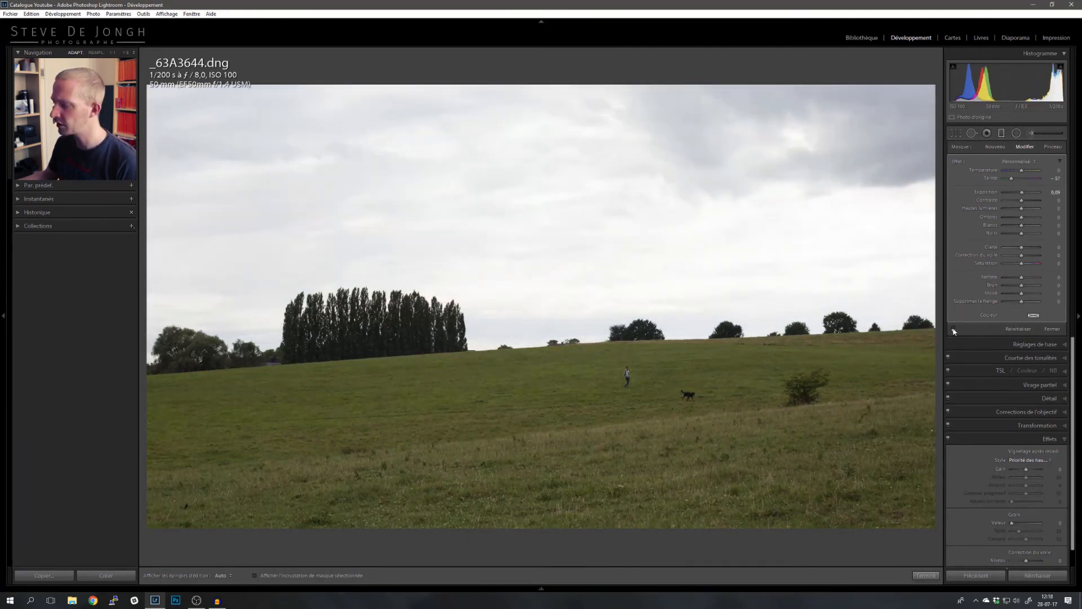
left_click(953, 330)
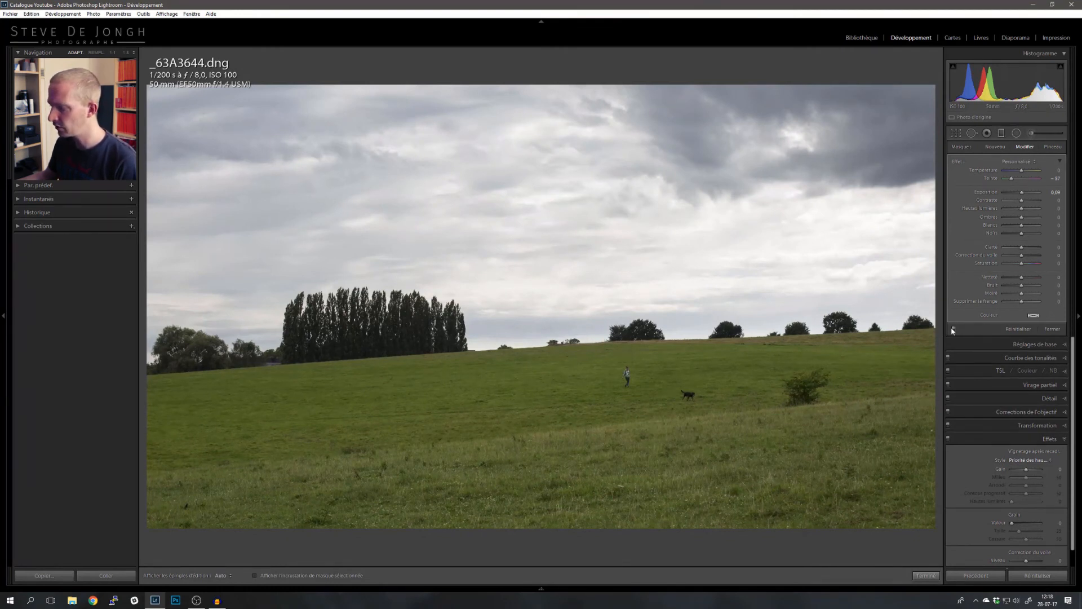
left_click(953, 330)
left_click(954, 331)
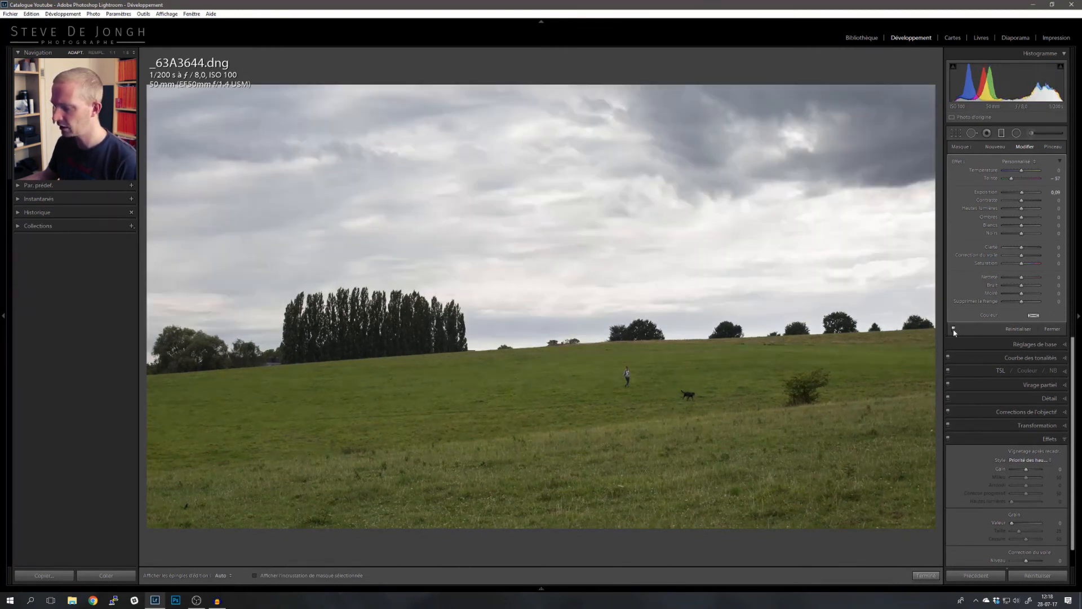
left_click(954, 330)
left_click(954, 330)
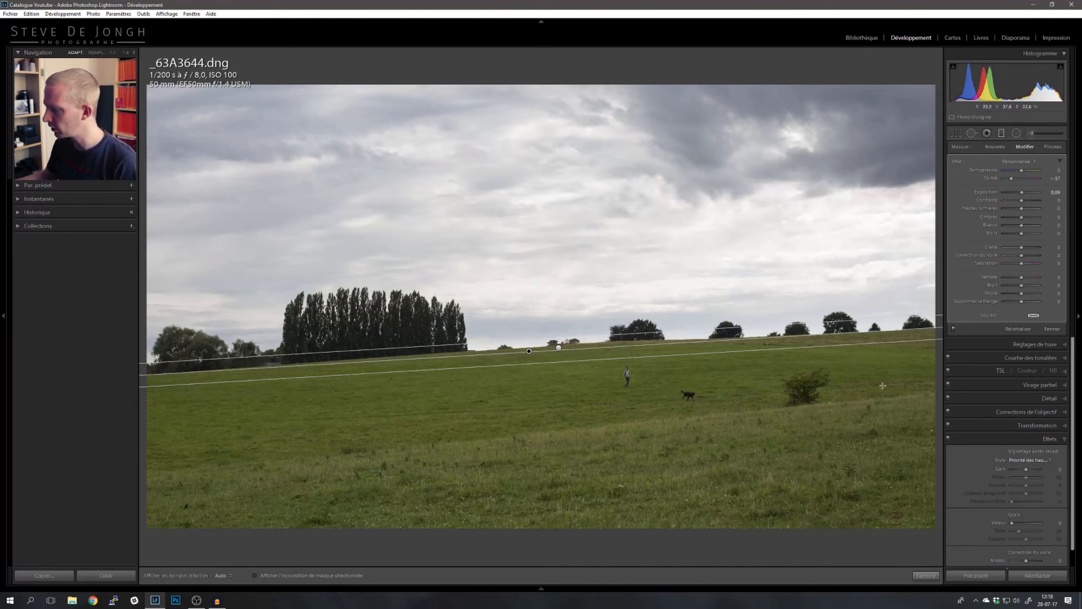
- Draw a third graduated filter across the lower foreground following the slope, and set its temperature to 17 and tint to 2
key("m")
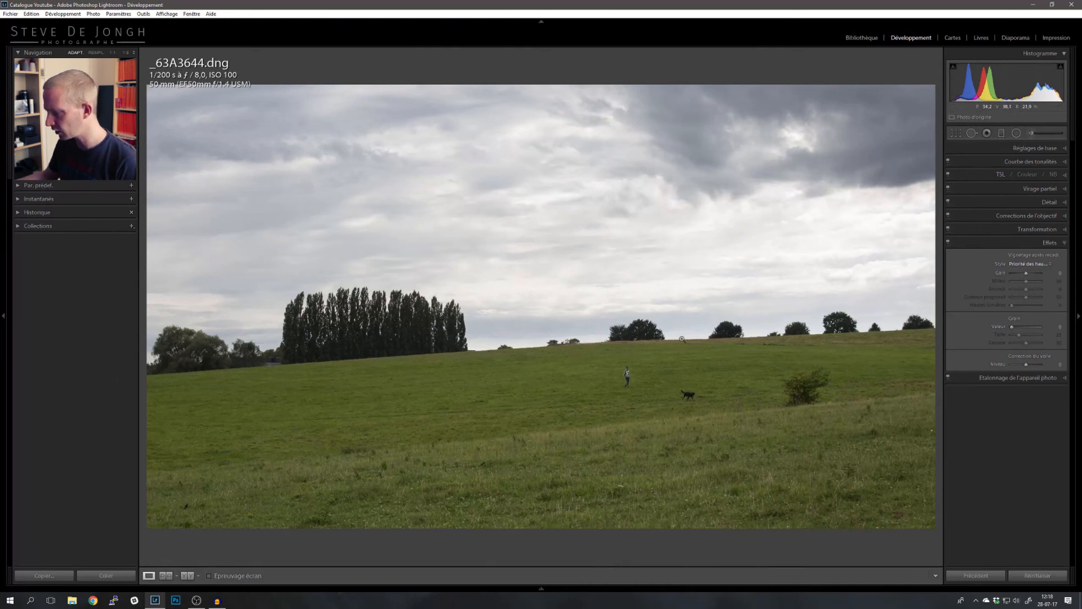
left_click(1002, 133)
left_click_drag(578, 436, 573, 423)
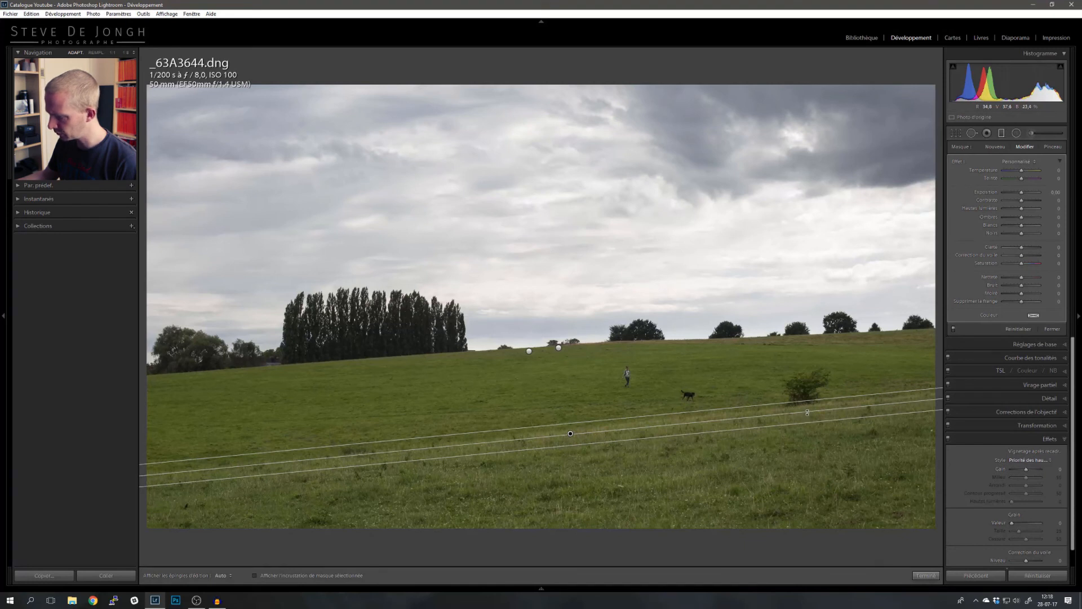
left_click_drag(807, 413, 808, 410)
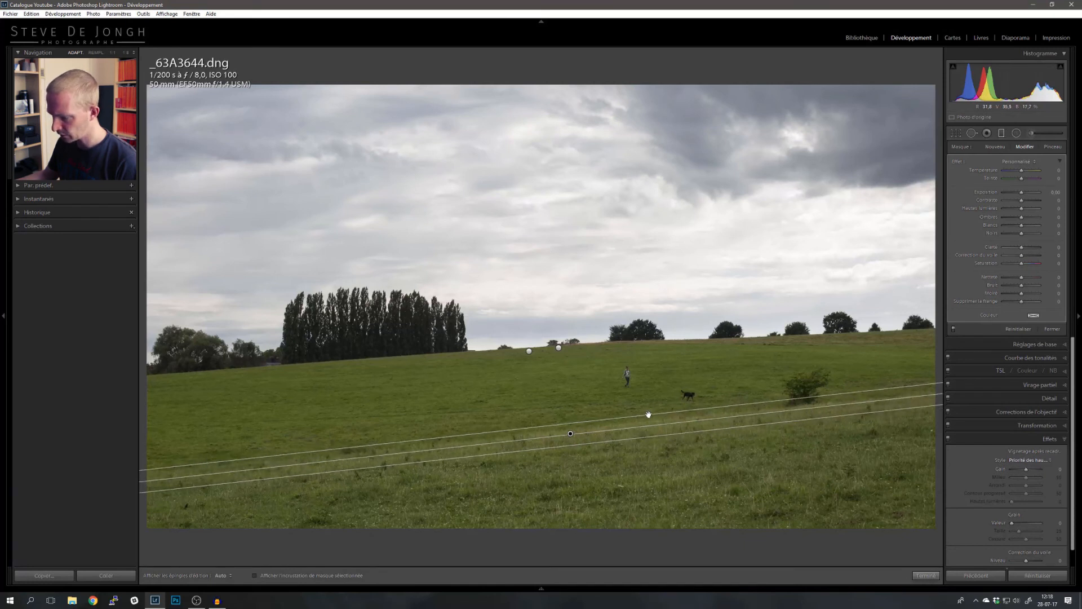
left_click_drag(648, 415, 647, 408)
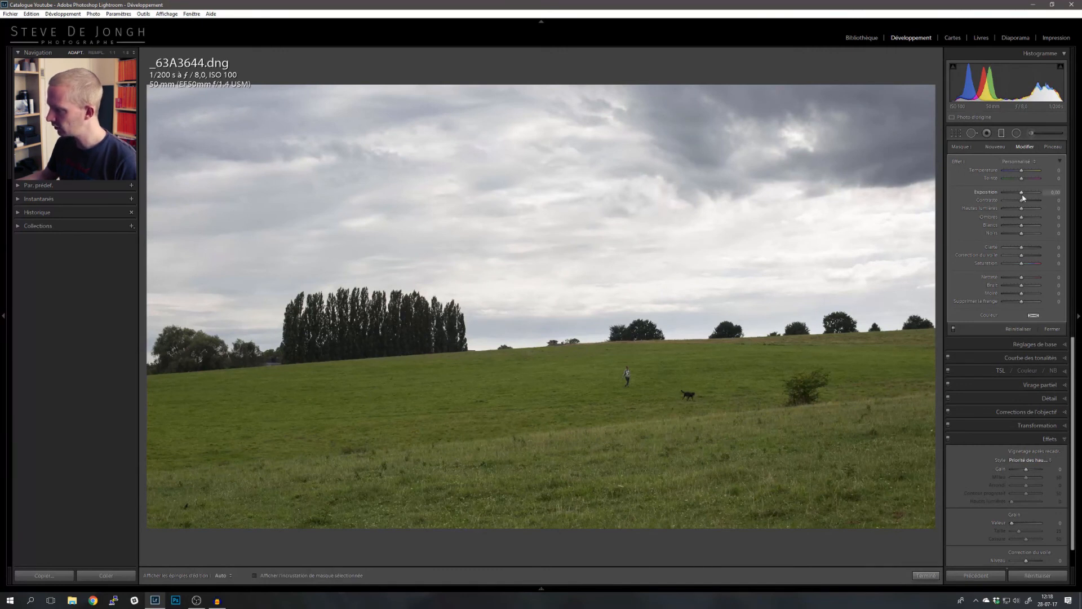
left_click_drag(1023, 196, 1024, 176)
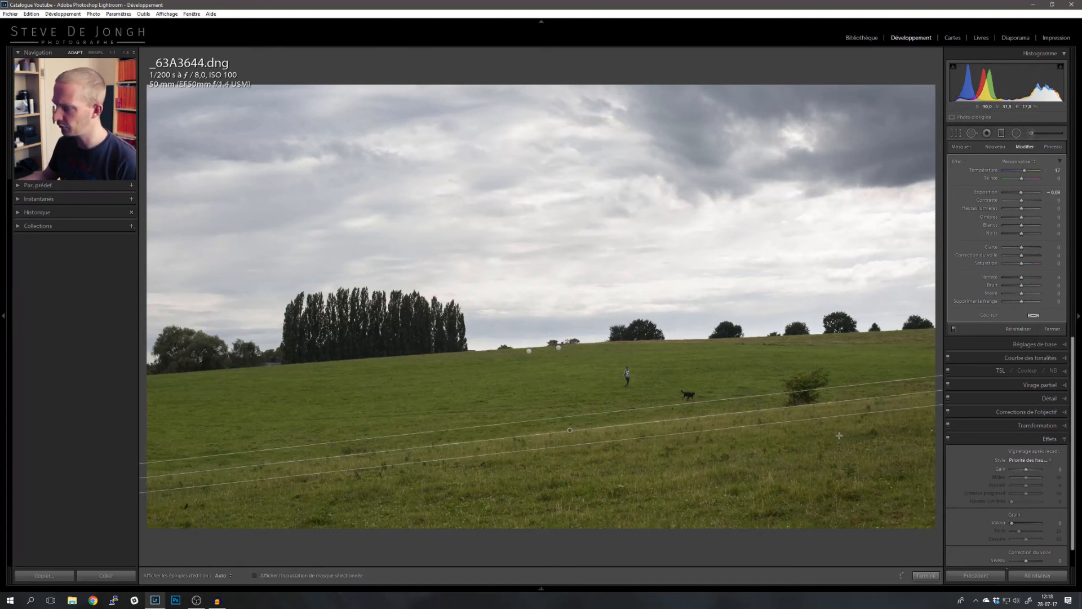
left_click_drag(1022, 180, 1022, 180)
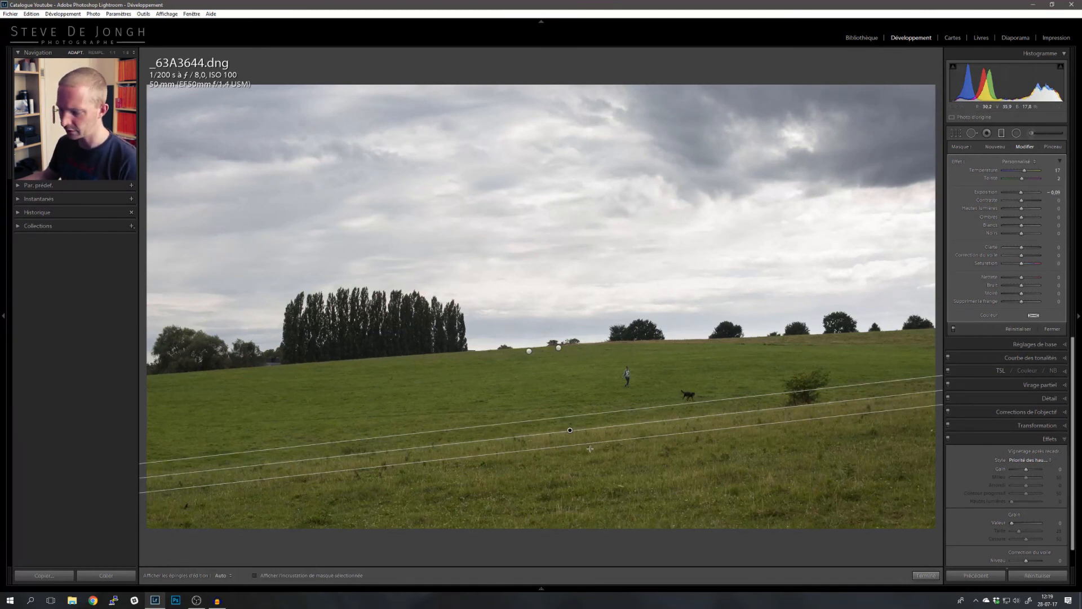
- Leave the graduated filter tool, open the Basic panel and compare the edited photo with the original before view
left_click(1001, 134)
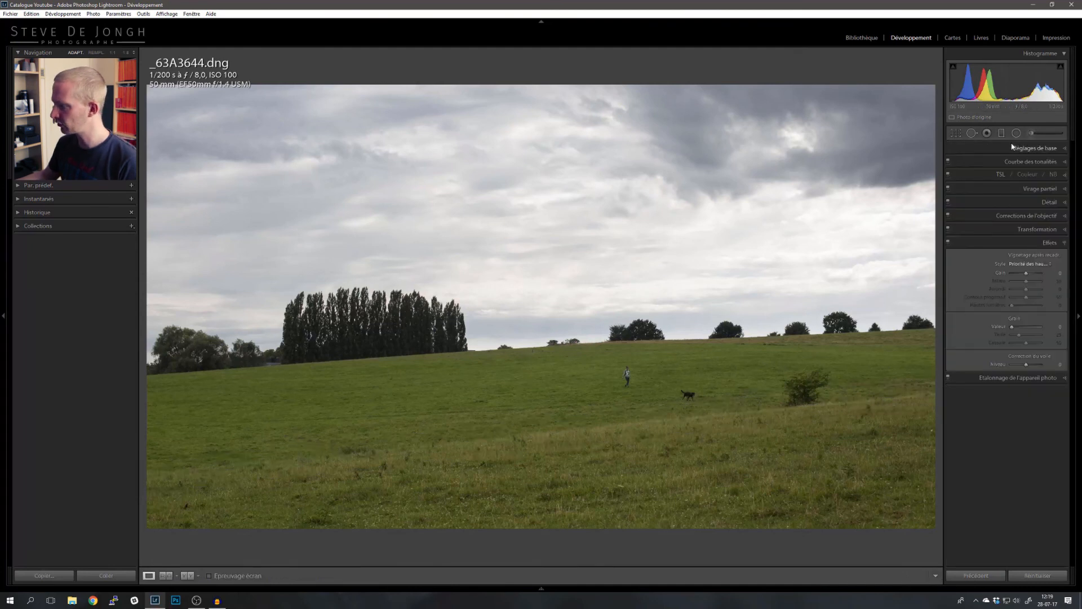
left_click(1013, 147)
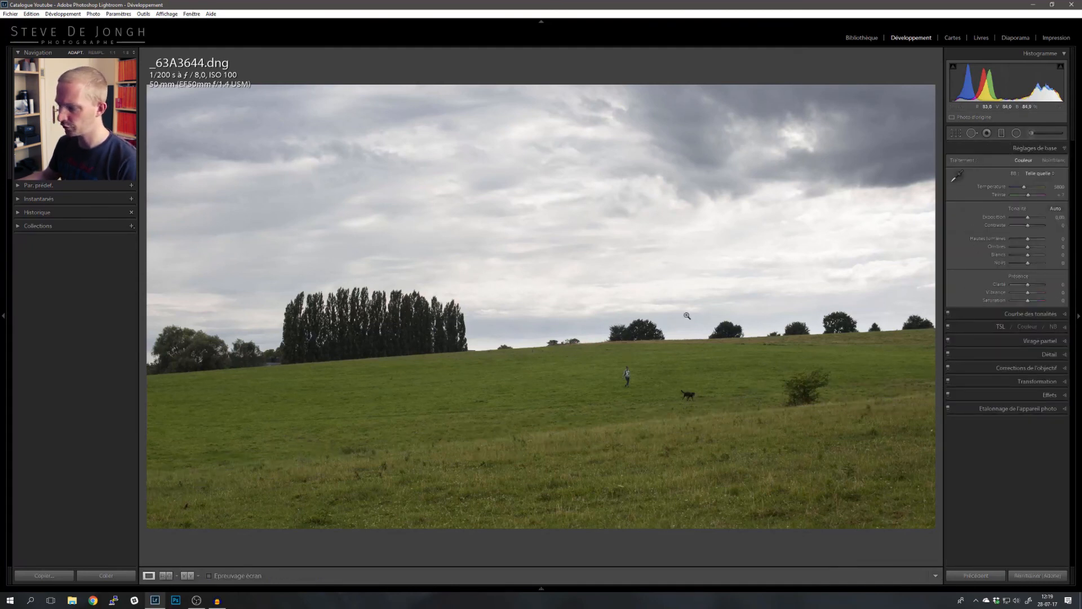
key("backslash")
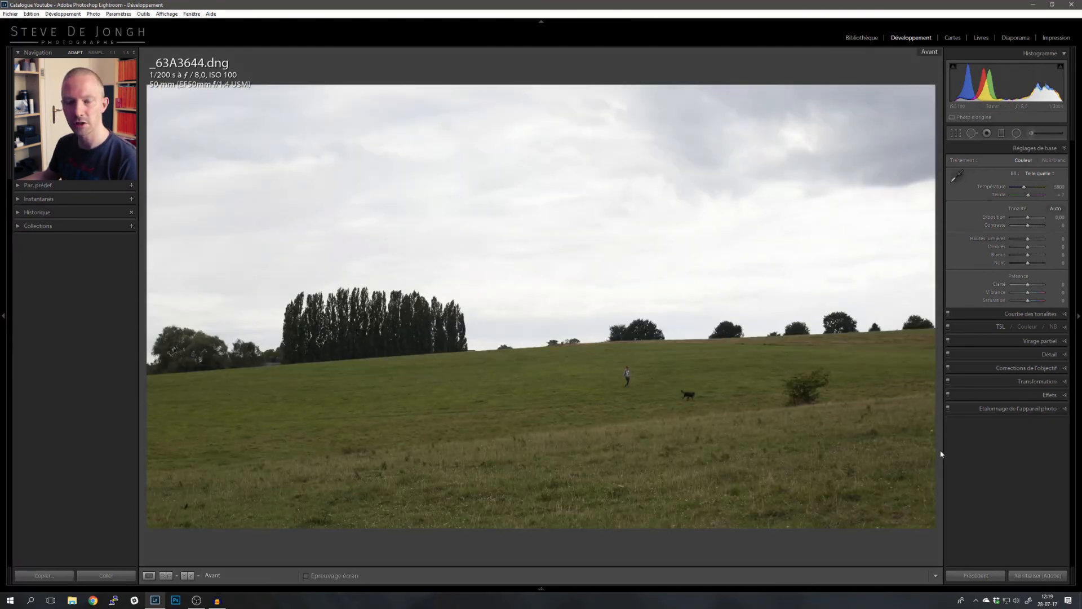
key("backslash")
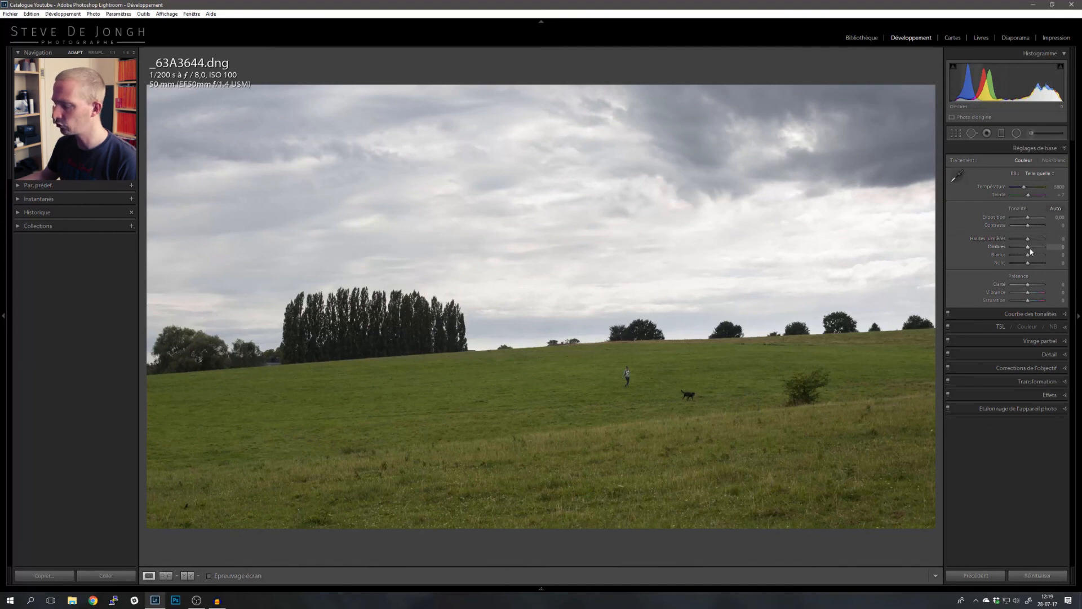
- Raise the global shadows to +12 and fine-tune the clarity in the Basic panel
left_click_drag(1028, 250, 1030, 250)
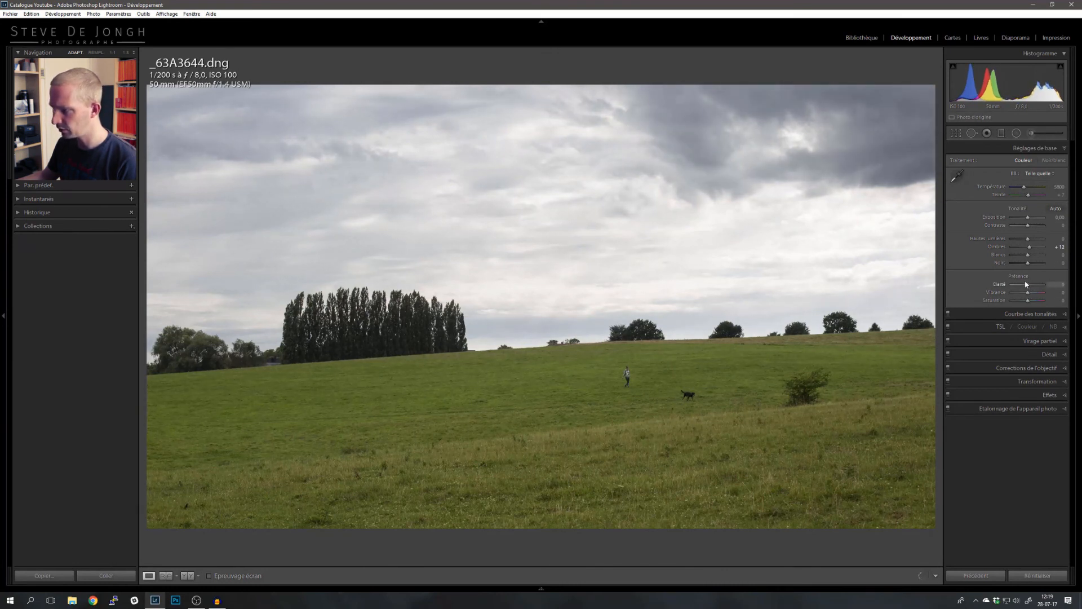
left_click_drag(1028, 283, 1029, 283)
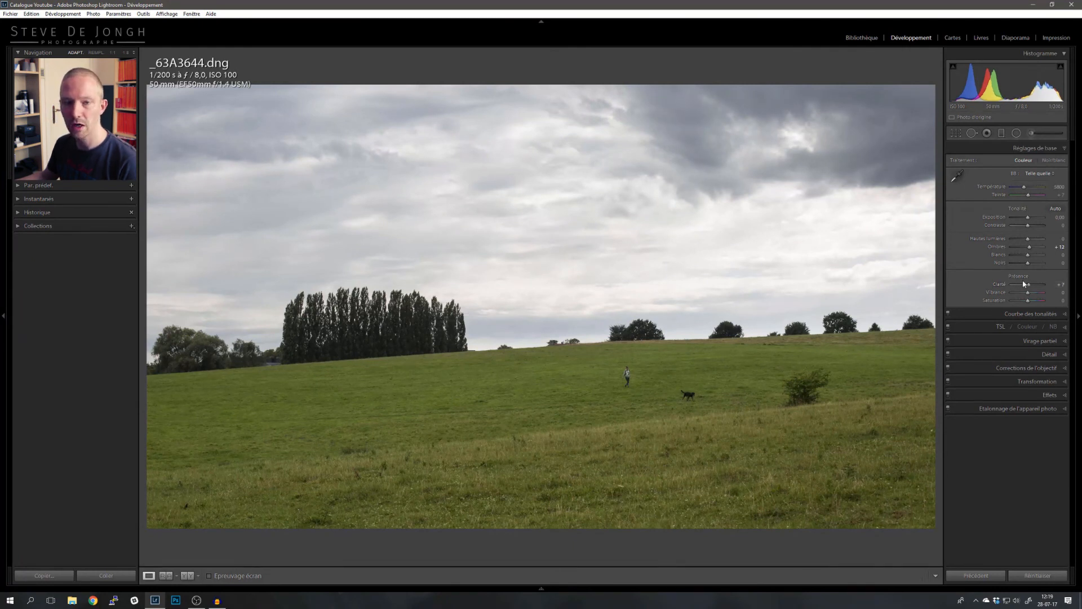
left_click_drag(1029, 283, 1021, 283)
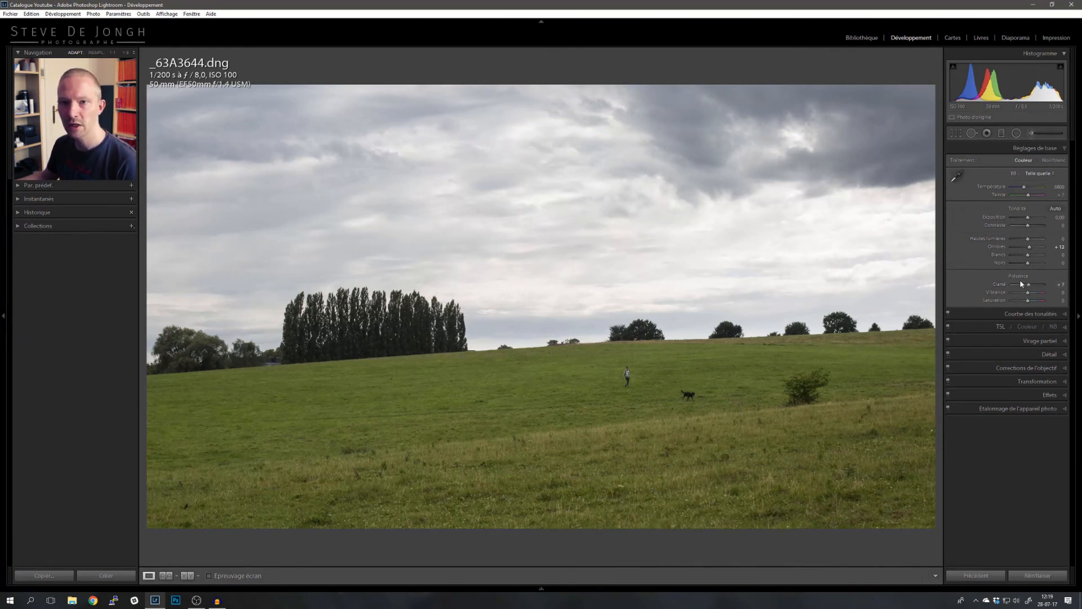